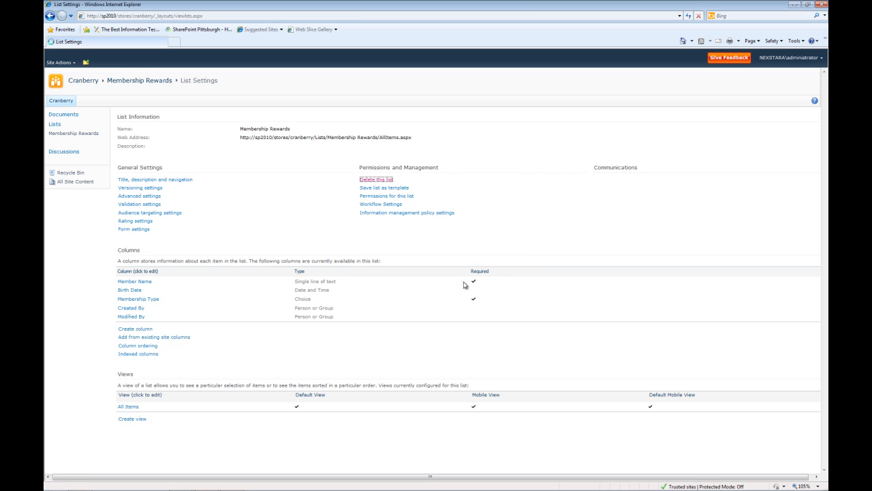
Delete the Membership Rewards list from the Mars store site
left_click(86, 62)
left_click(113, 98)
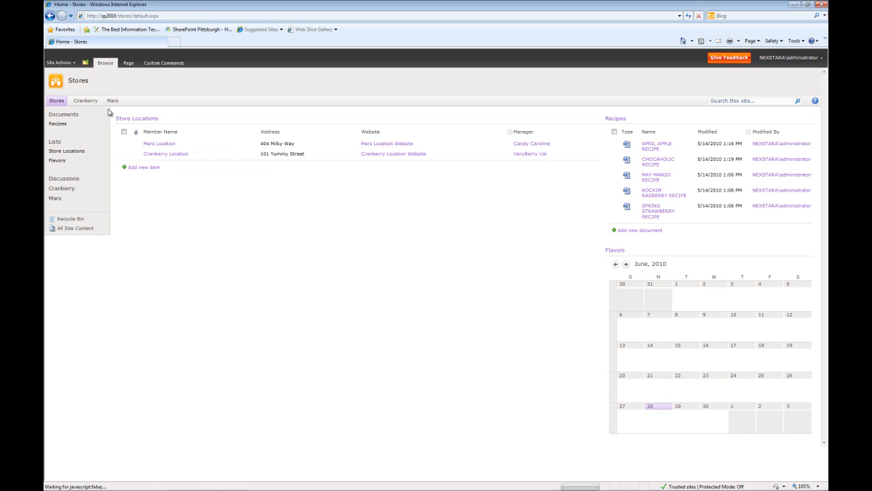
left_click(112, 101)
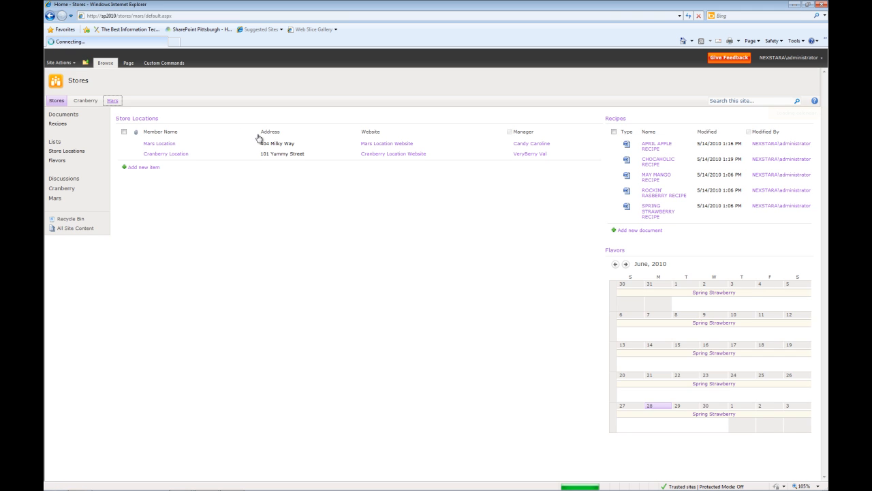
left_click(90, 136)
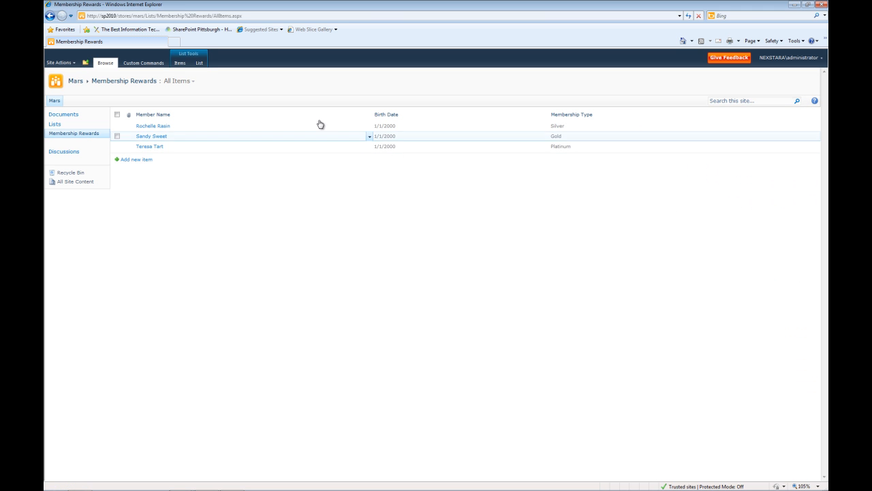
left_click(198, 63)
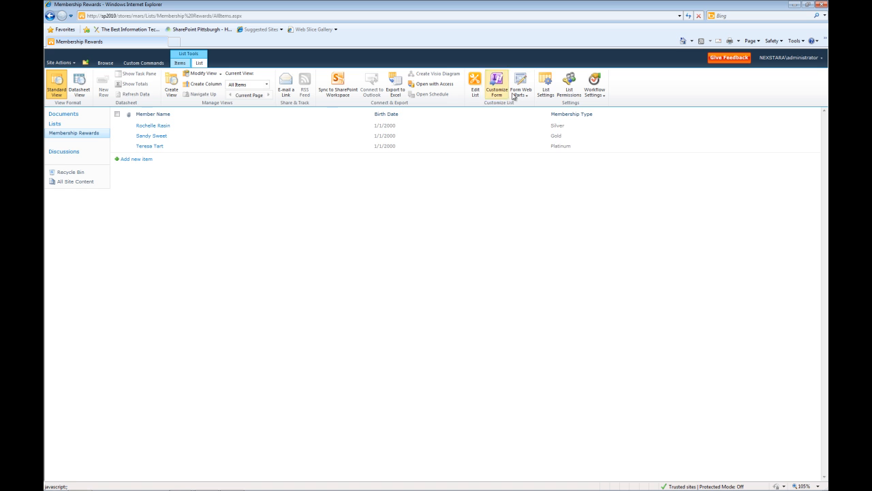
left_click(546, 87)
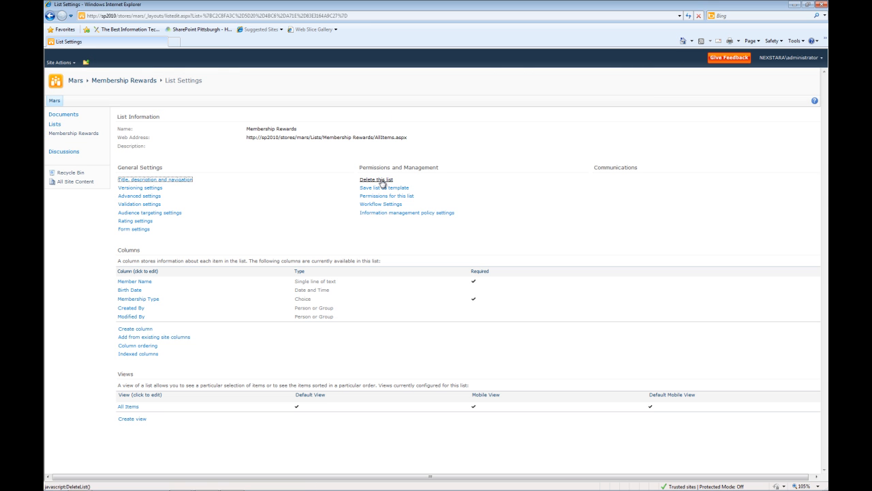
left_click(382, 180)
left_click(469, 278)
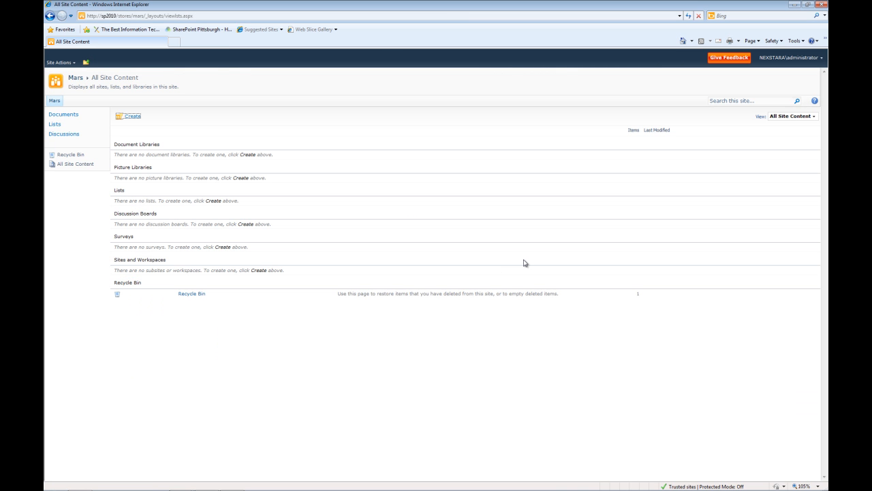
Open the site content types gallery in the settings of the top-level Home site
left_click(86, 62)
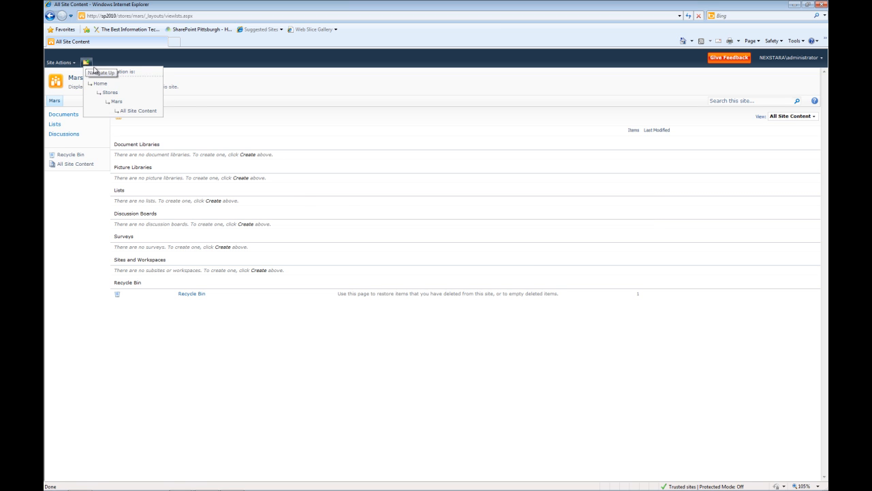
left_click(100, 84)
left_click(58, 62)
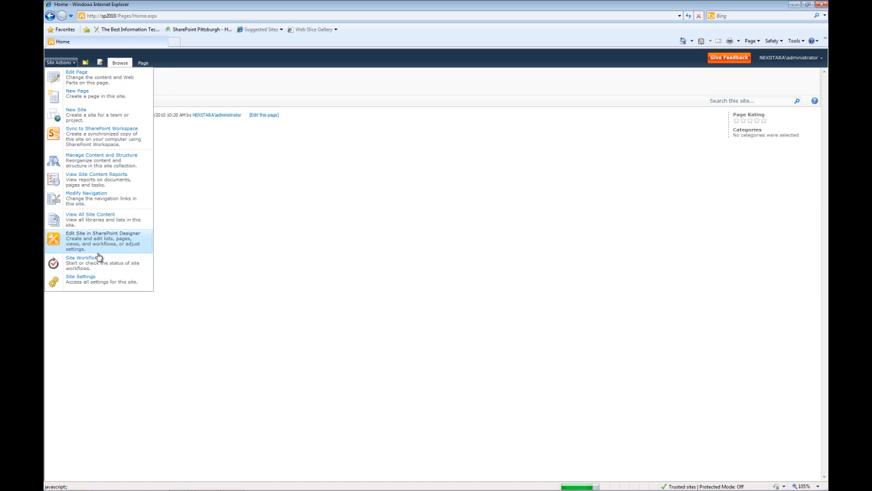
left_click(96, 278)
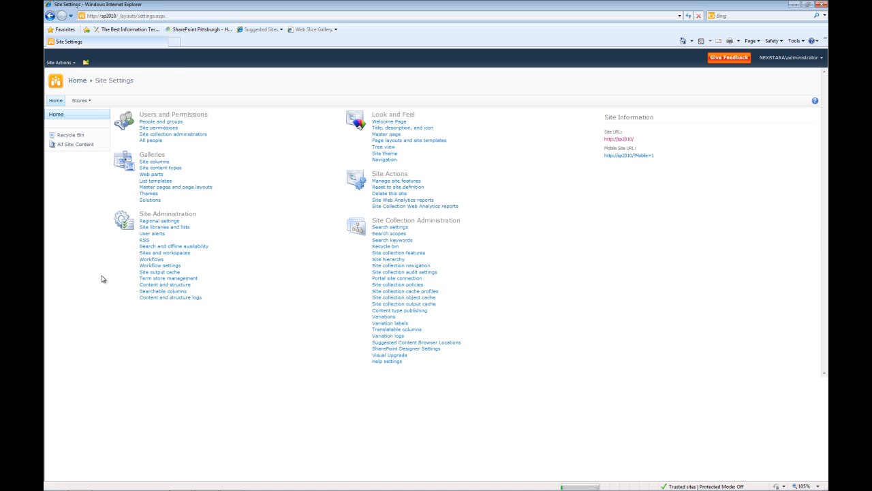
left_click(169, 170)
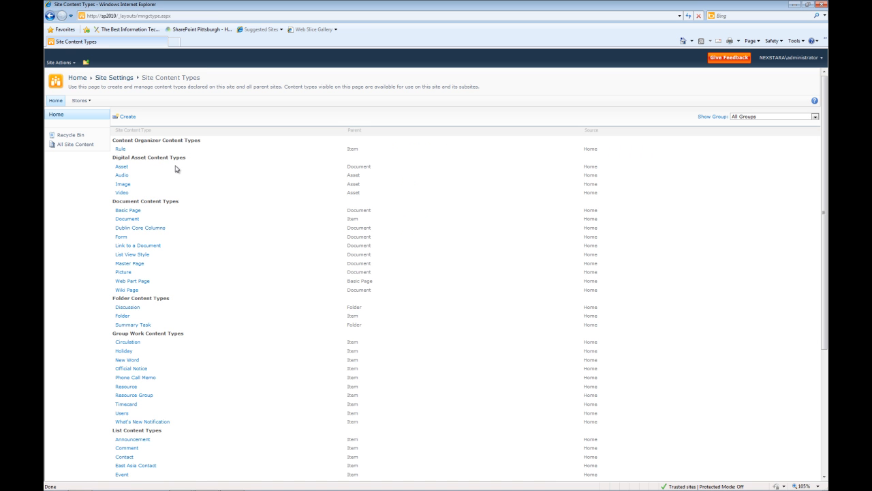
Create a site content type named Membership Rewards Card, described as "Rewards Card for Members", with the list content type Item as parent
left_click(127, 117)
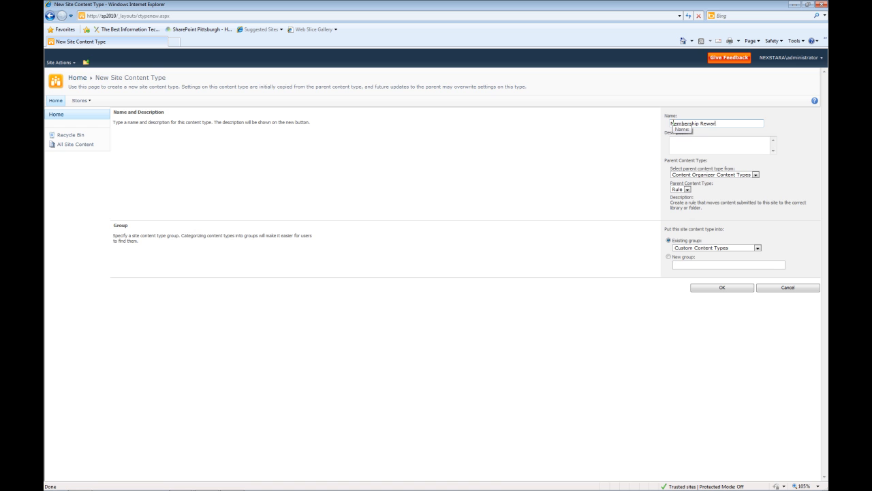
type("Card")
key("Tab")
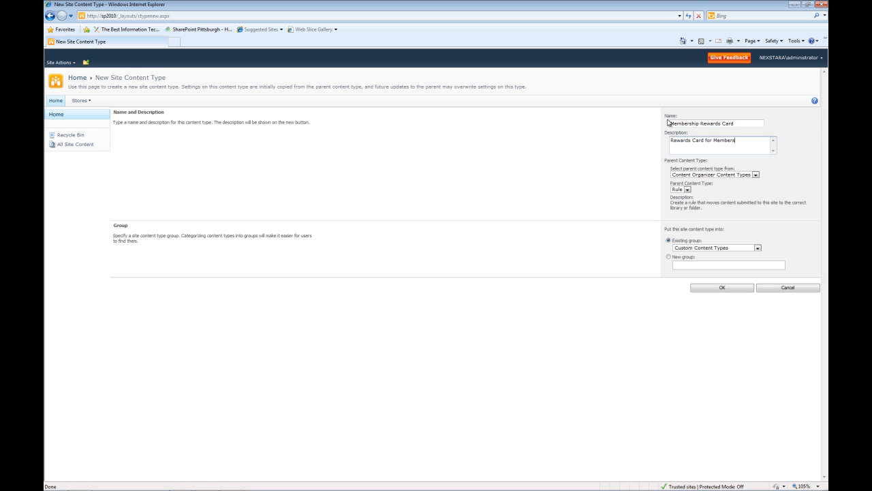
left_click(715, 175)
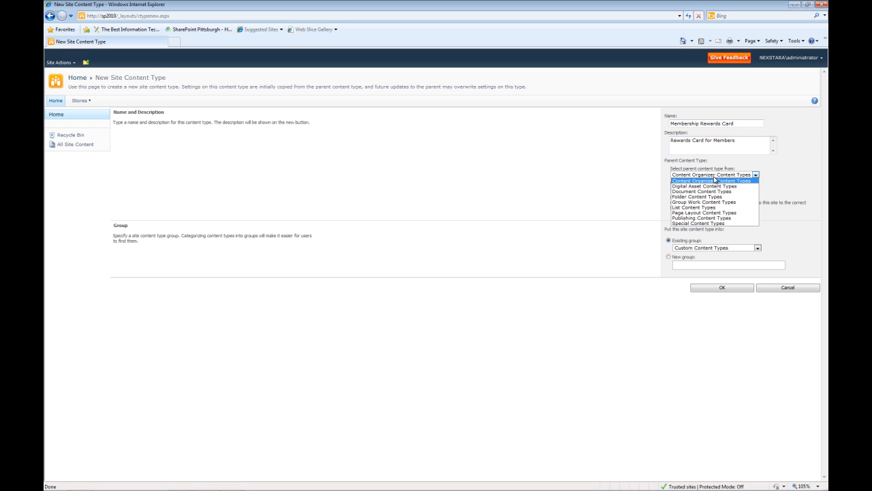
left_click(712, 207)
left_click(703, 190)
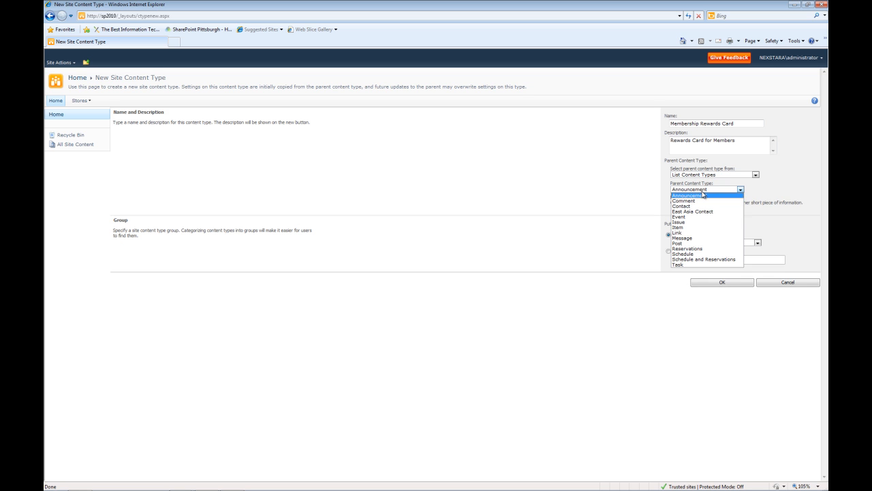
left_click(685, 227)
left_click(733, 285)
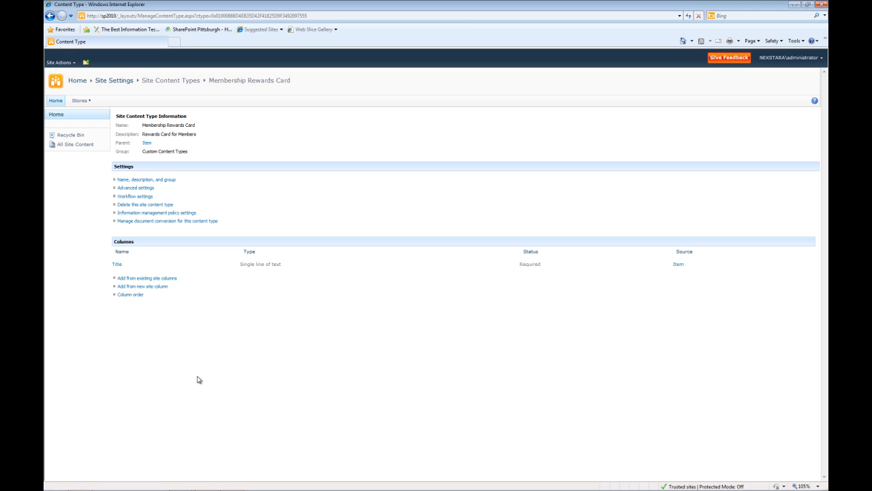
Rename the content type's Title site column to Member Name and save the column settings
left_click(120, 266)
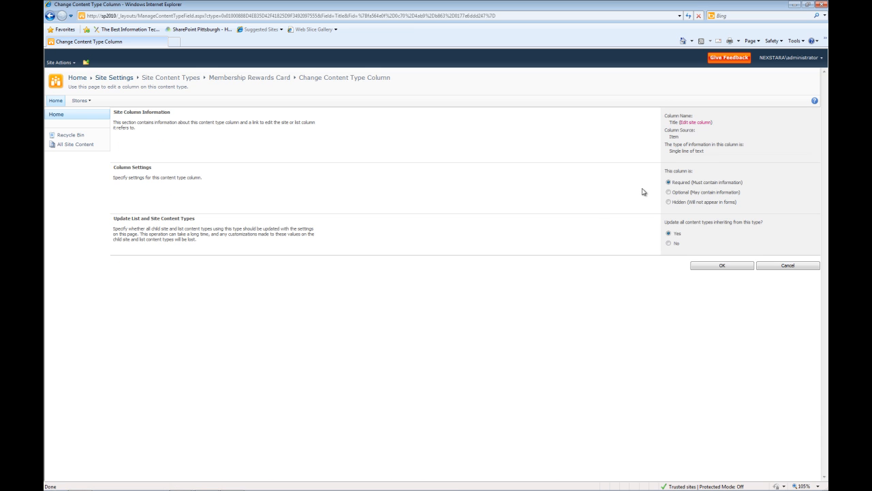
left_click(695, 123)
type("Member Name")
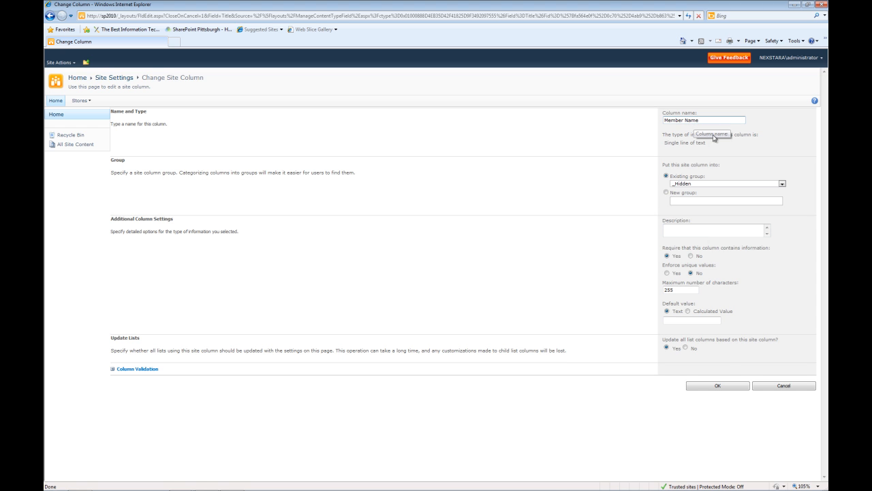
left_click(722, 385)
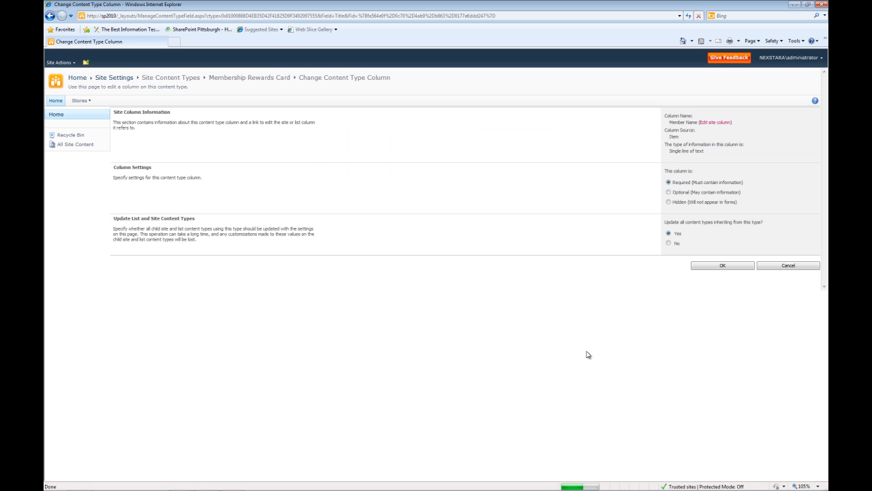
left_click(721, 266)
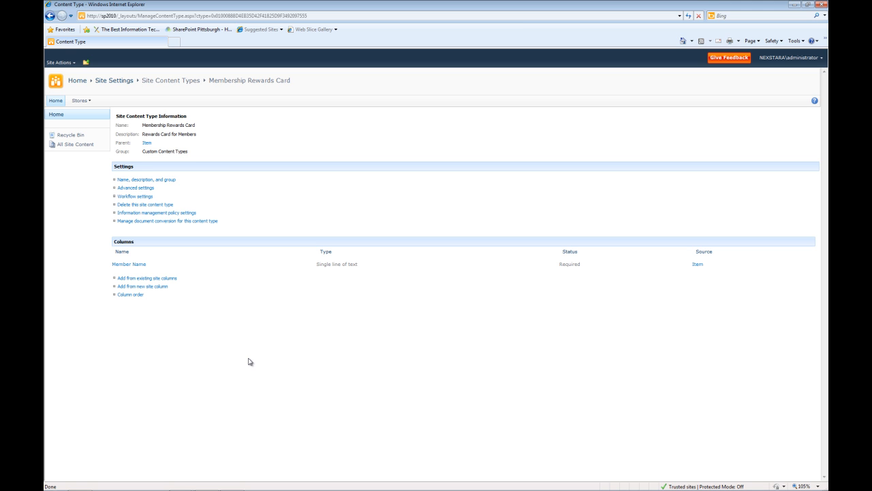
Add the existing Membership Type site column from the Custom Columns group to the Membership Rewards Card content type
left_click(162, 279)
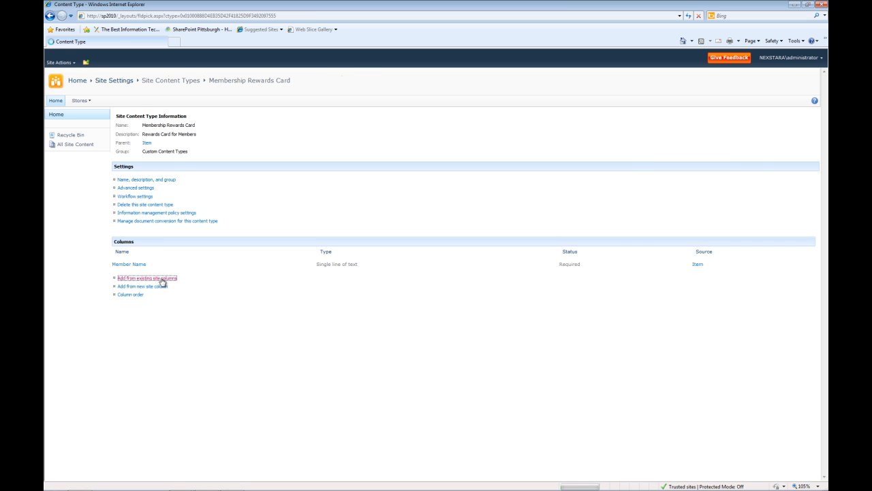
left_click(653, 124)
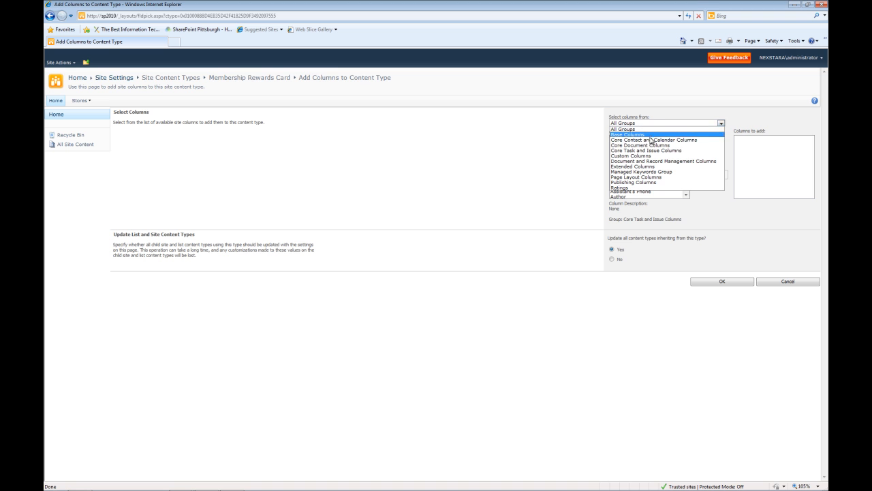
left_click(650, 156)
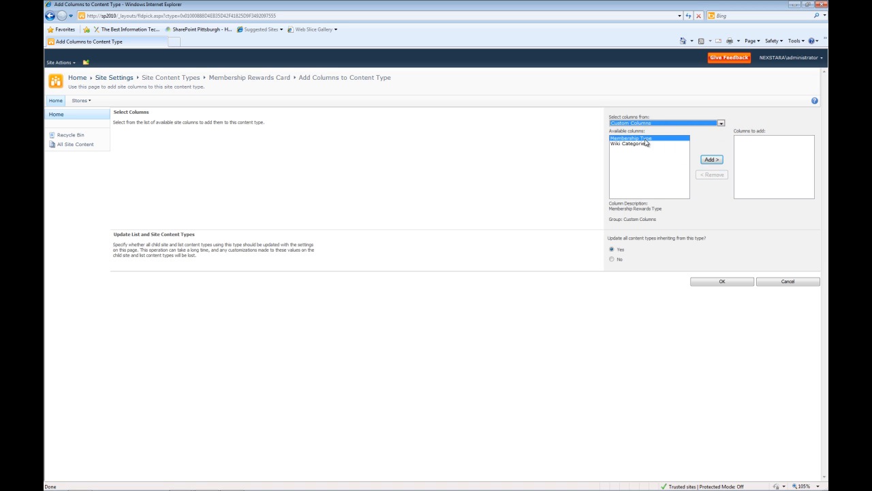
left_click(710, 161)
left_click(715, 285)
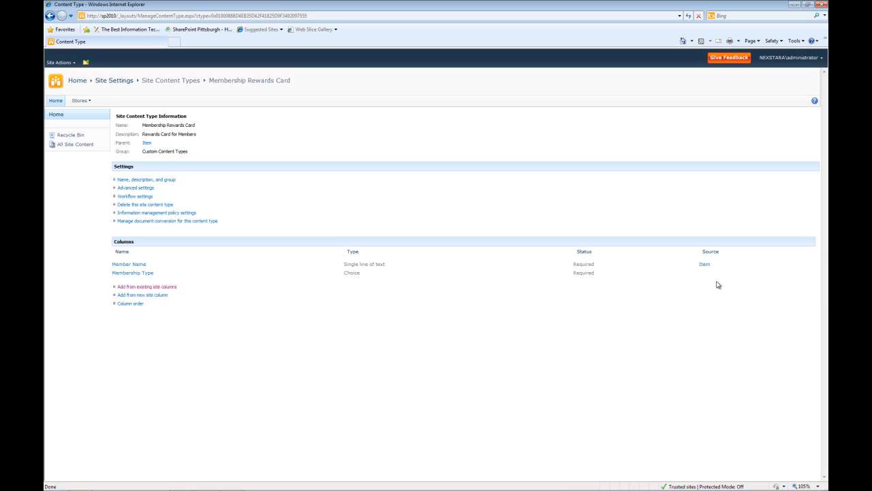
Add a new Number site column named Rewards Points with 0 decimal places to the content type
left_click(155, 301)
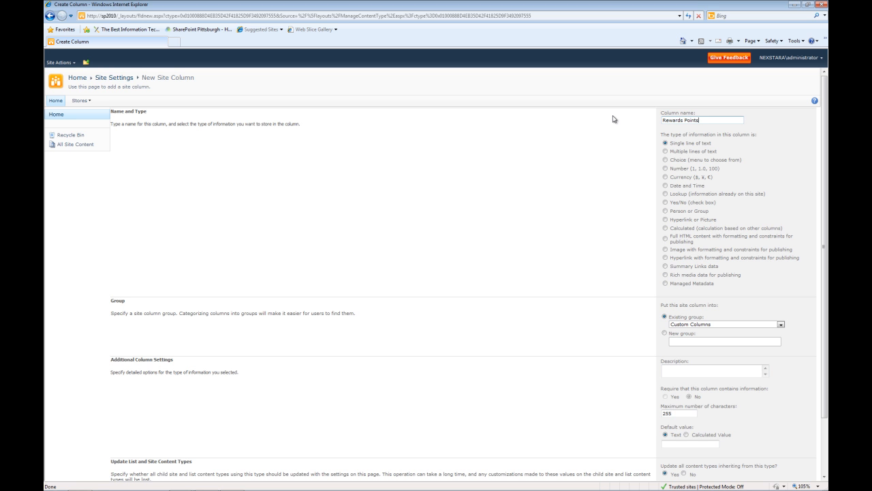
left_click(665, 169)
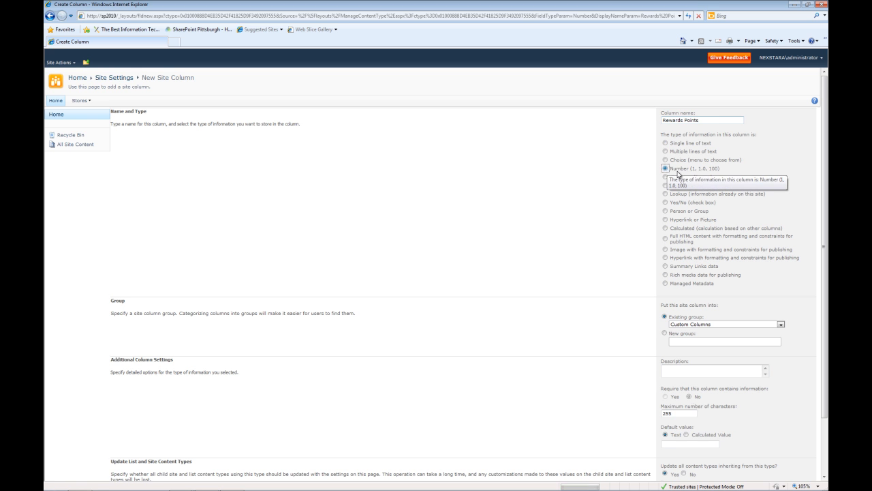
scroll(635, 218, "down", 3)
left_click(691, 334)
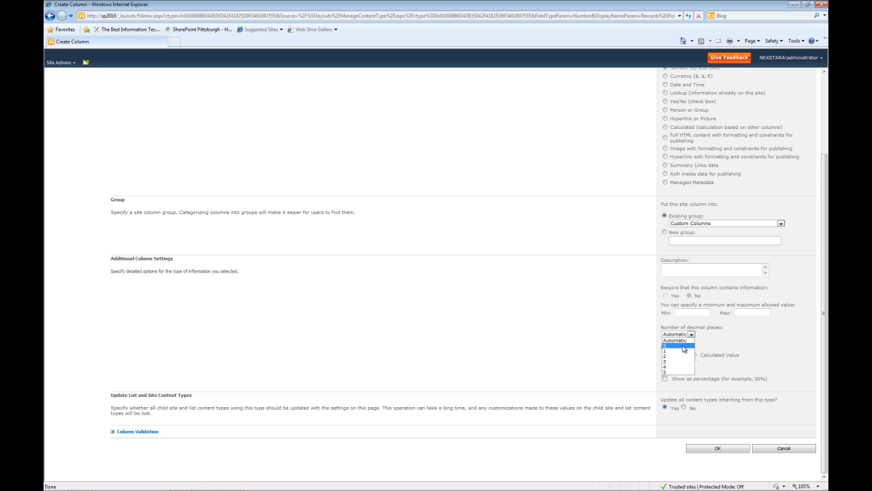
left_click(684, 346)
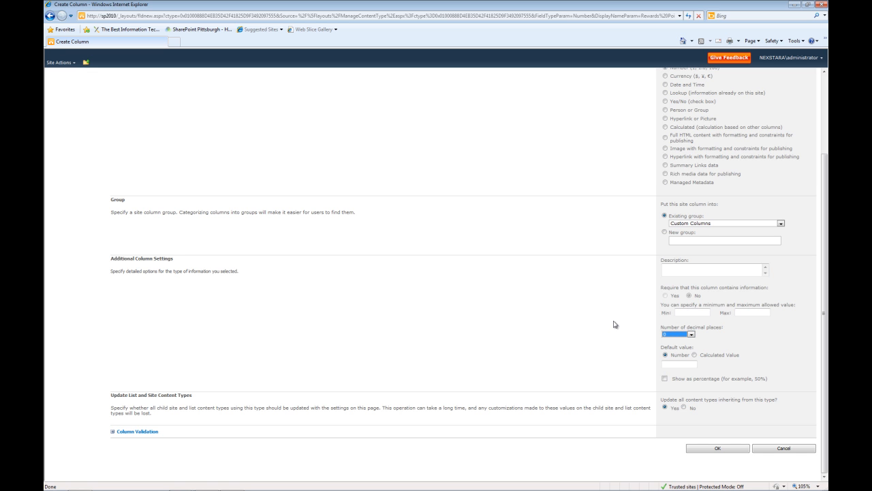
left_click(709, 449)
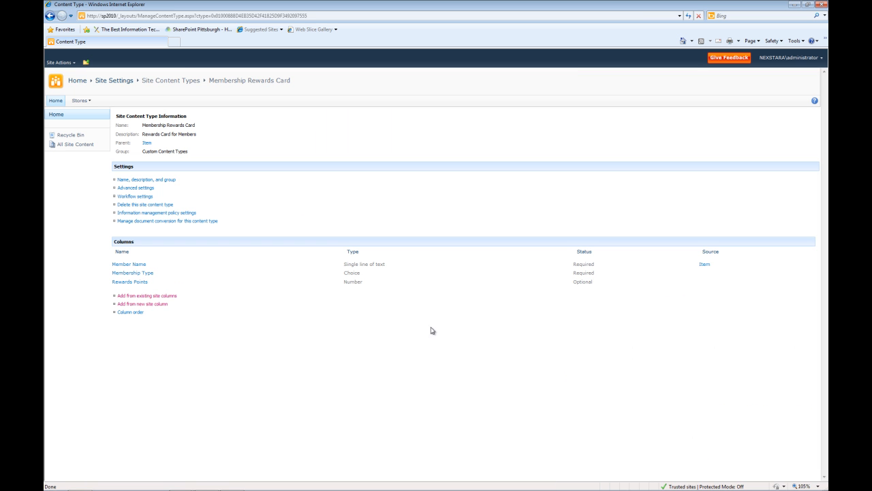
double_click(589, 273)
left_click(474, 301)
double_click(578, 282)
left_click_drag(309, 289, 212, 285)
left_click(251, 336)
Make the Rewards Points column required in the Membership Rewards Card content type
left_click(140, 281)
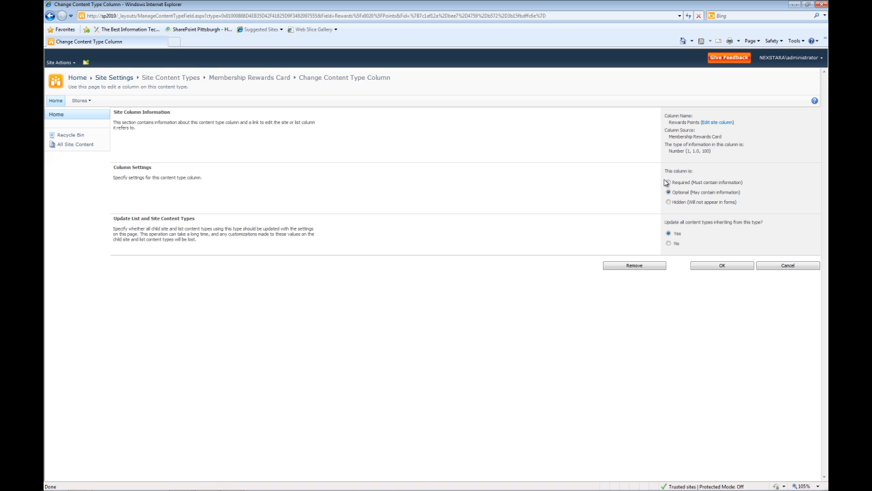
left_click(710, 266)
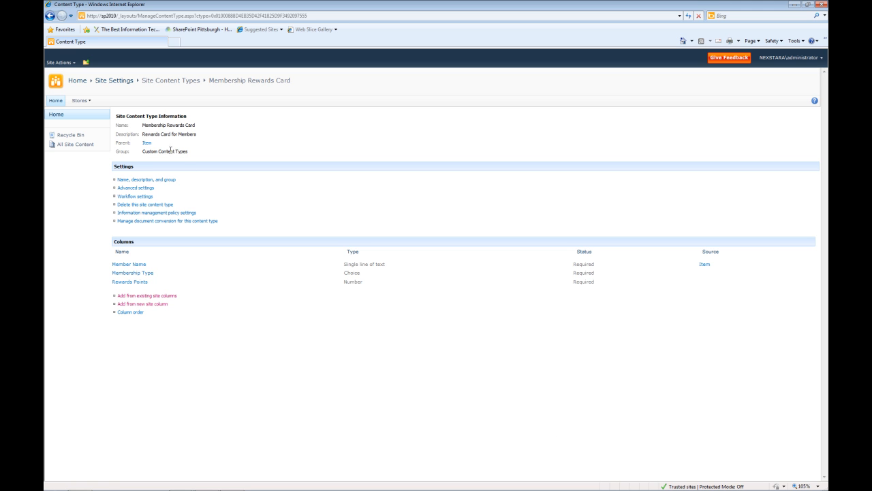
Create a custom list named Membership Rewards in the Cranberry store site
left_click(84, 111)
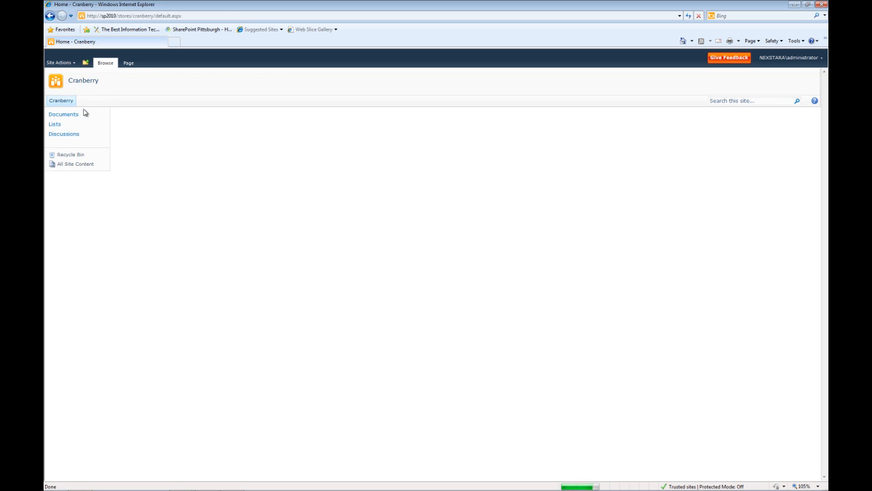
left_click(61, 124)
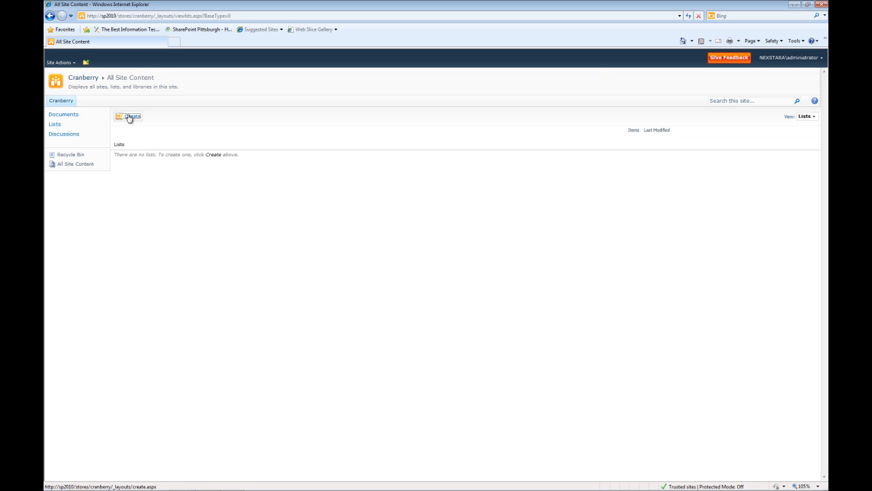
left_click(132, 117)
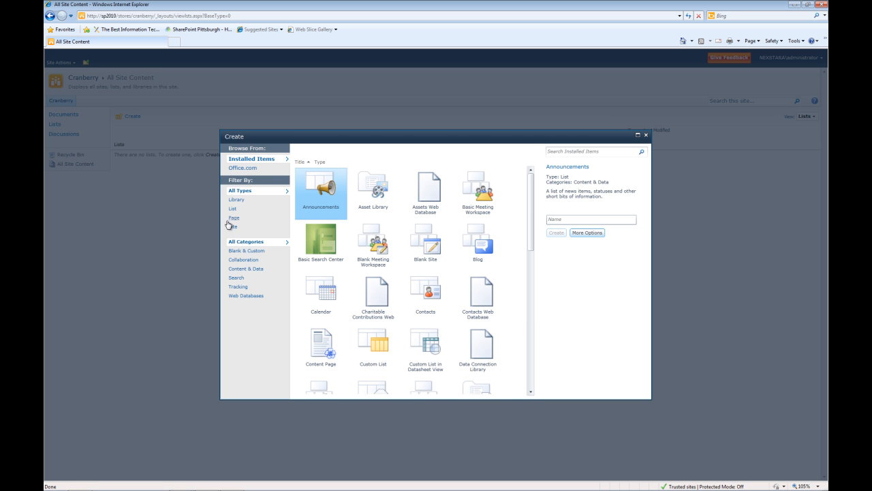
left_click(373, 349)
left_click(563, 231)
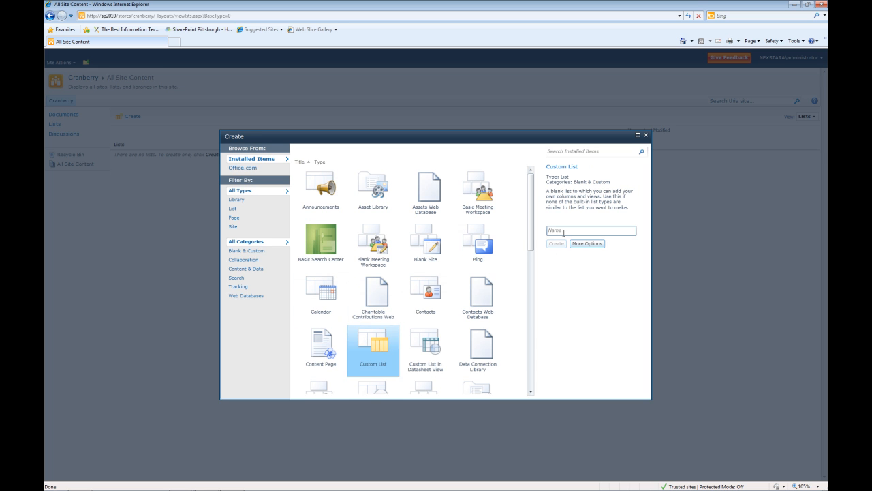
type("Membership Reward")
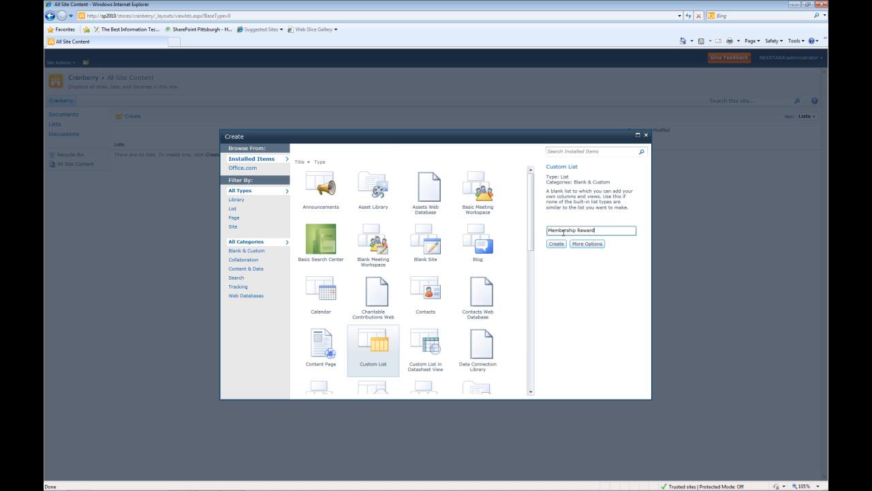
key("Return")
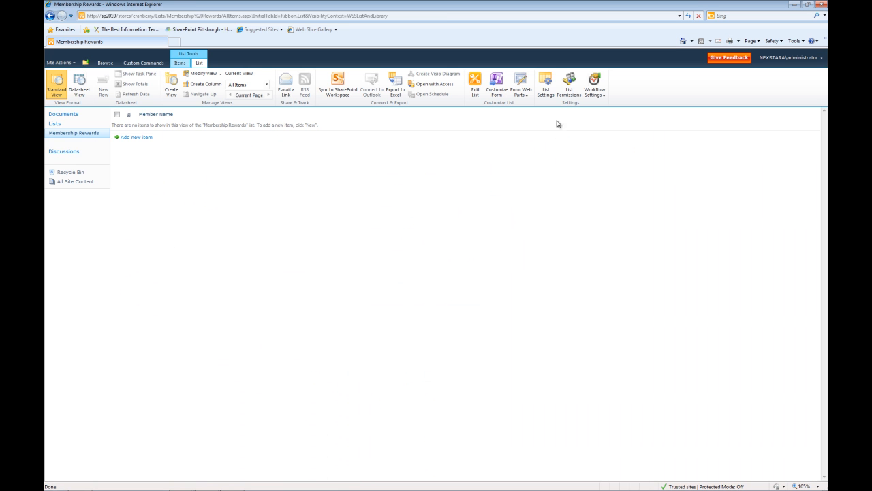
Allow management of content types in the advanced settings of Cranberry's Membership Rewards list
left_click(546, 84)
left_click(145, 196)
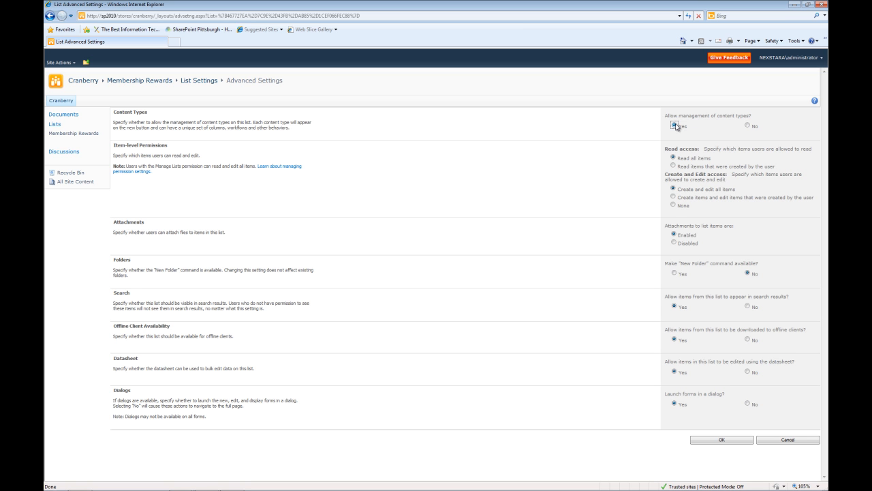
left_click(723, 440)
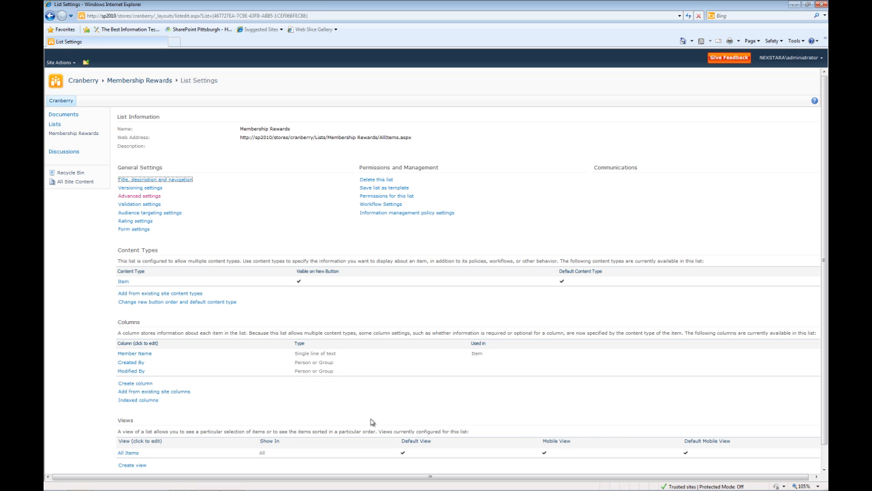
Add the Membership Rewards Card content type from the Custom Content Types group to Cranberry's Membership Rewards list
left_click(144, 295)
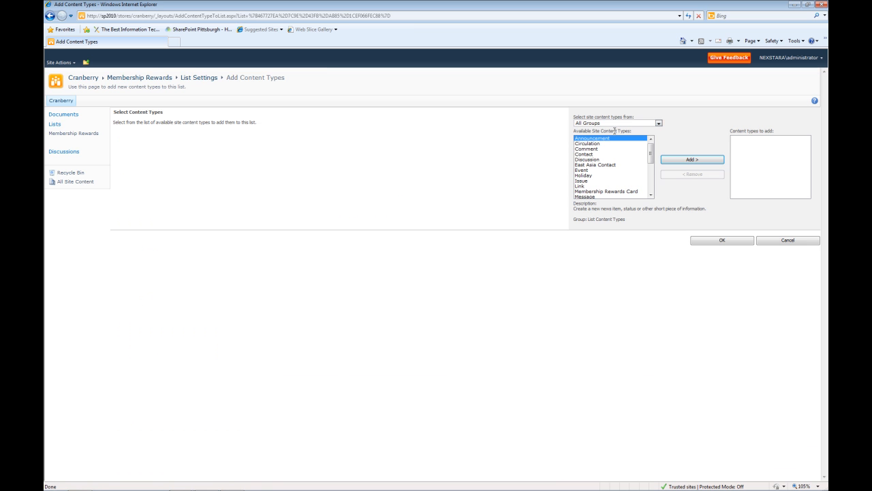
left_click(622, 124)
left_click(613, 140)
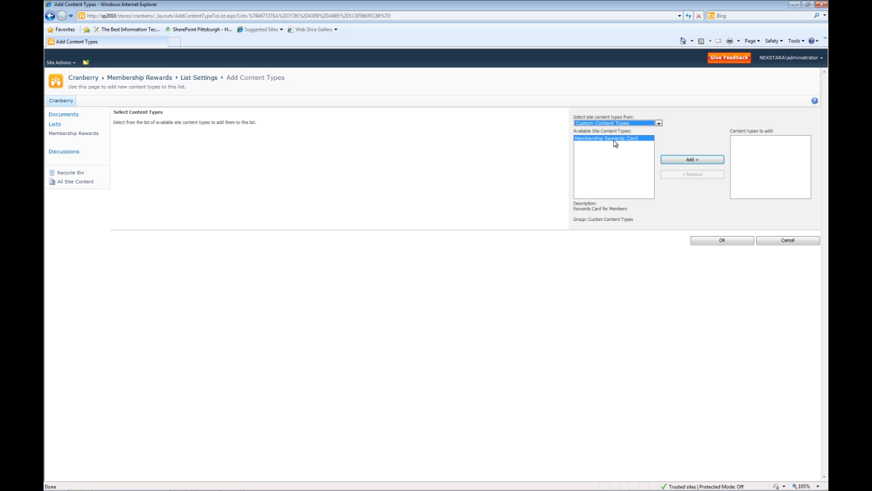
left_click(685, 159)
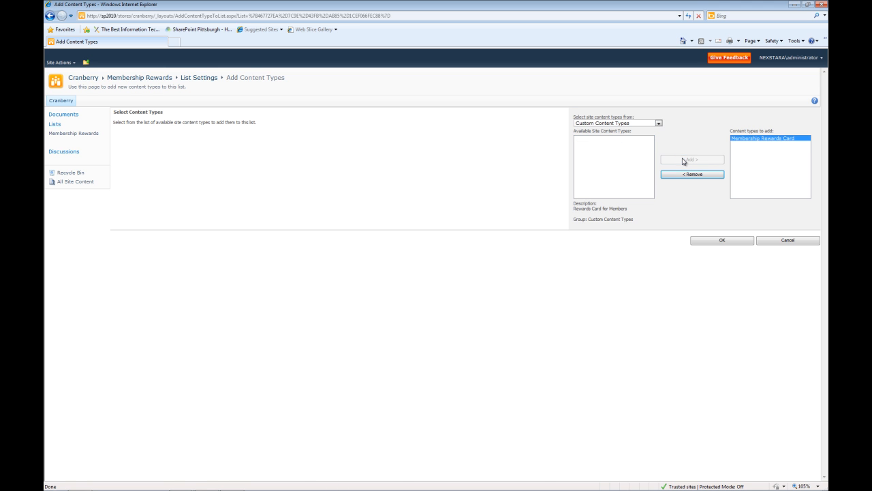
left_click(722, 240)
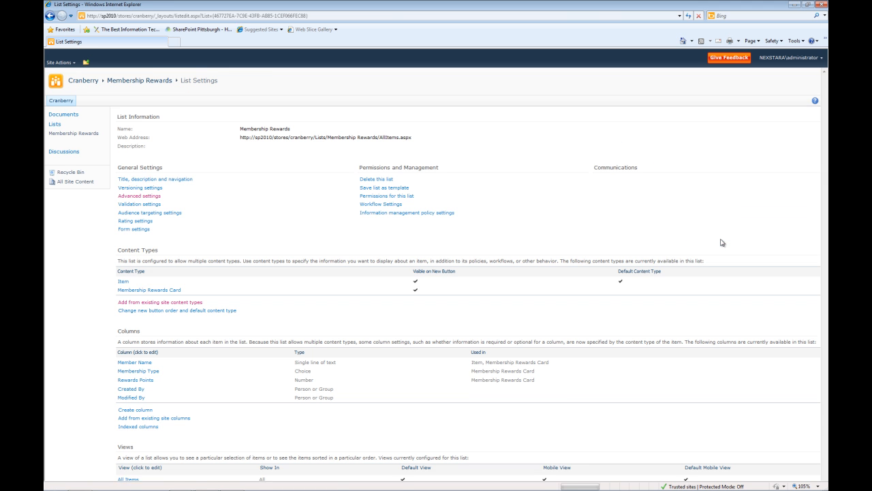
Delete the default Item content type from Cranberry's Membership Rewards list
left_click(123, 282)
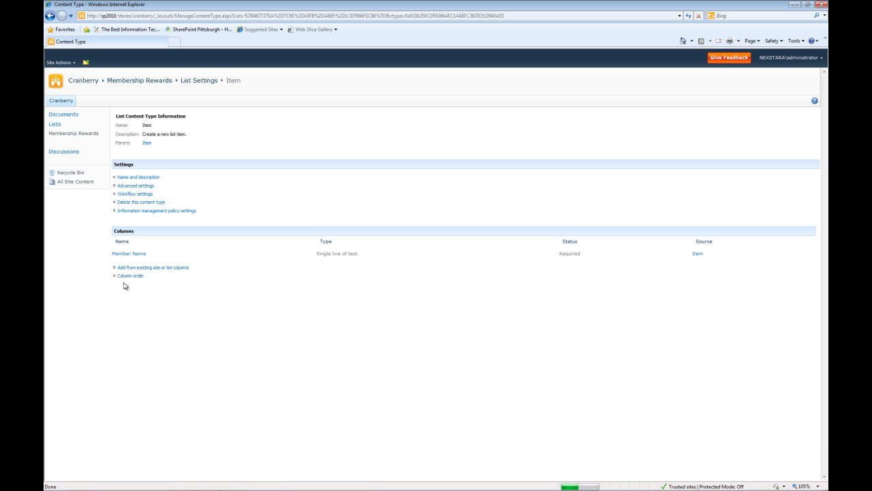
left_click(151, 203)
left_click(446, 279)
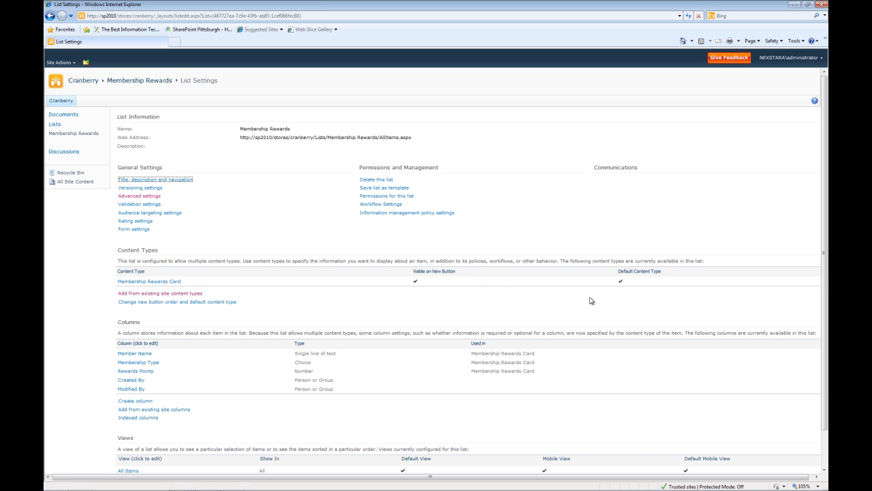
Add a first item to Cranberry's Membership Rewards list with the member's full name, Diamond membership and 1 rewards point
left_click(75, 134)
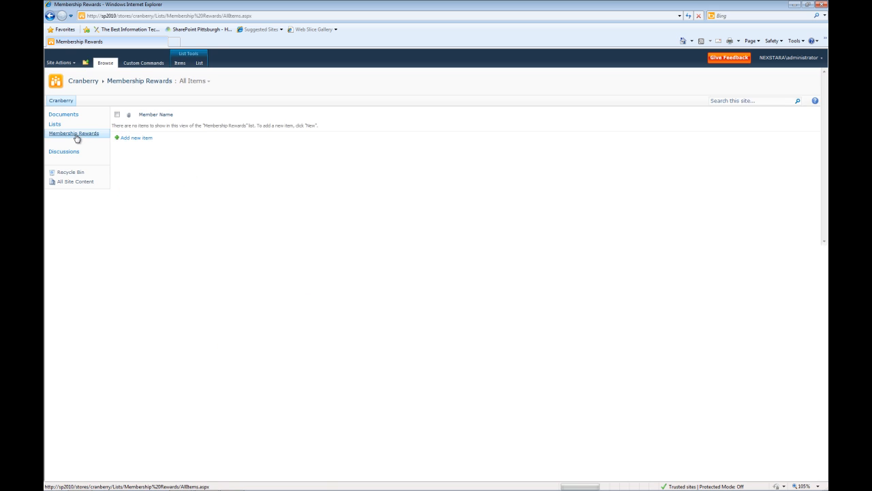
left_click(136, 139)
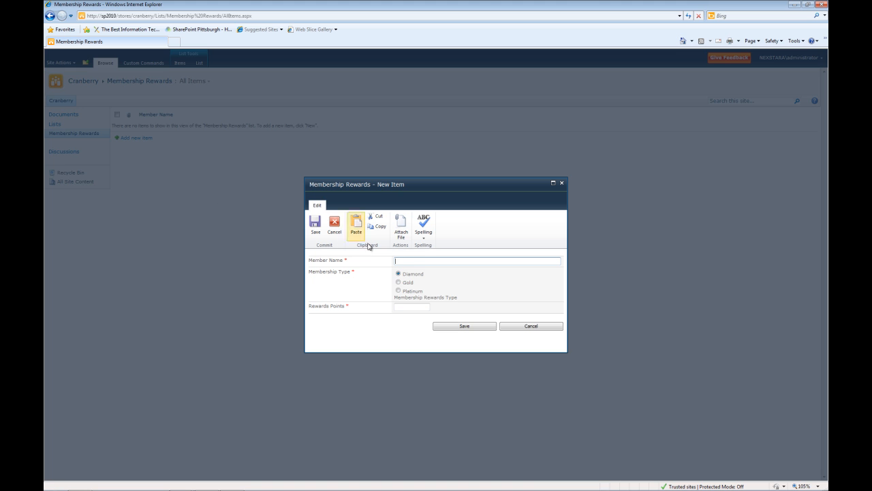
left_click(425, 262)
type("Allison Apple")
key("Tab")
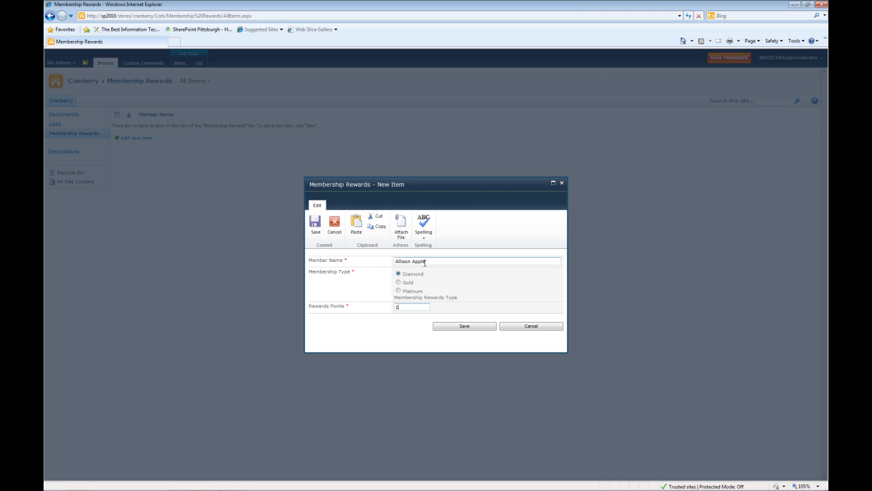
left_click(465, 327)
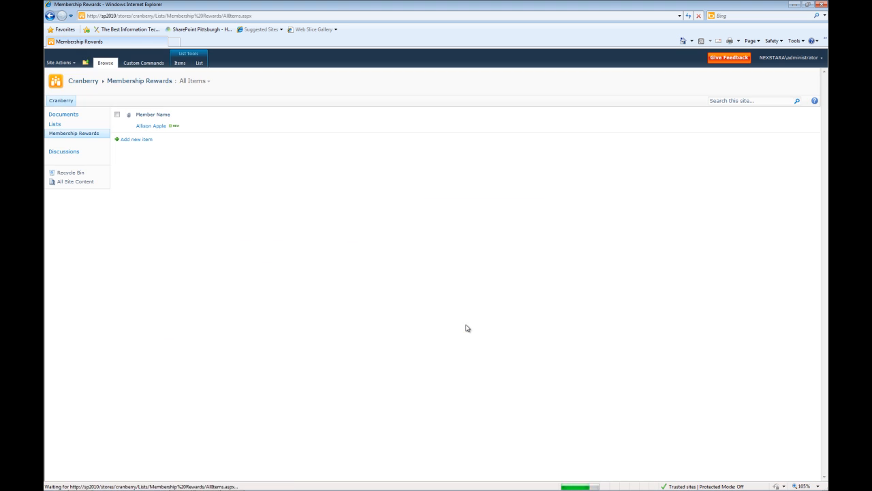
Add two more members by full name, one with Gold membership and 2 rewards points, the other with Platinum and 3
left_click(139, 141)
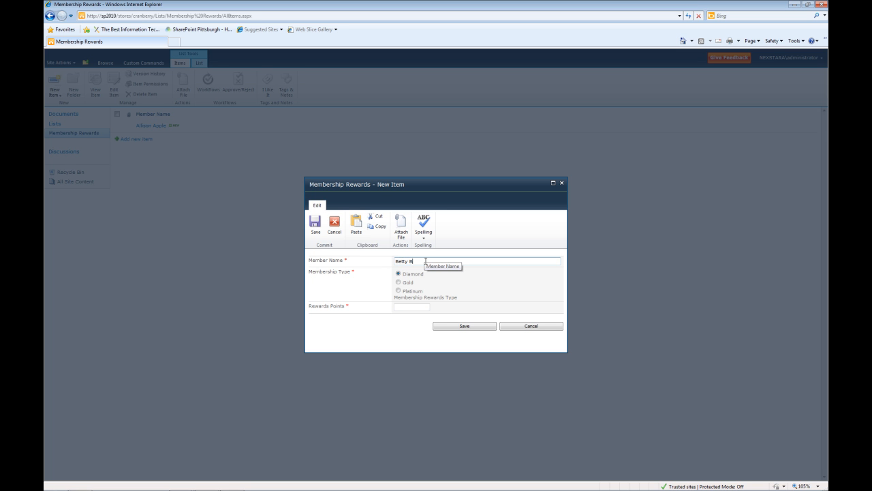
type("Betty Berry")
left_click(398, 282)
left_click(410, 307)
type("2")
left_click(455, 327)
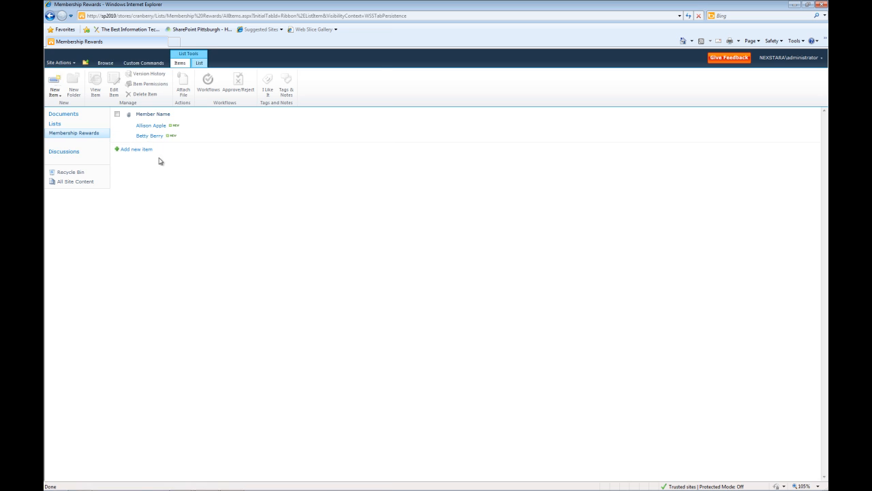
left_click(141, 149)
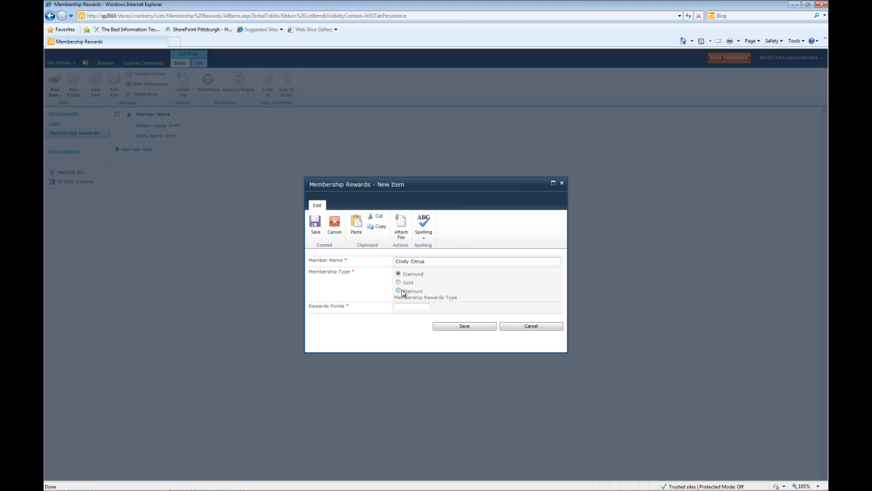
left_click(455, 327)
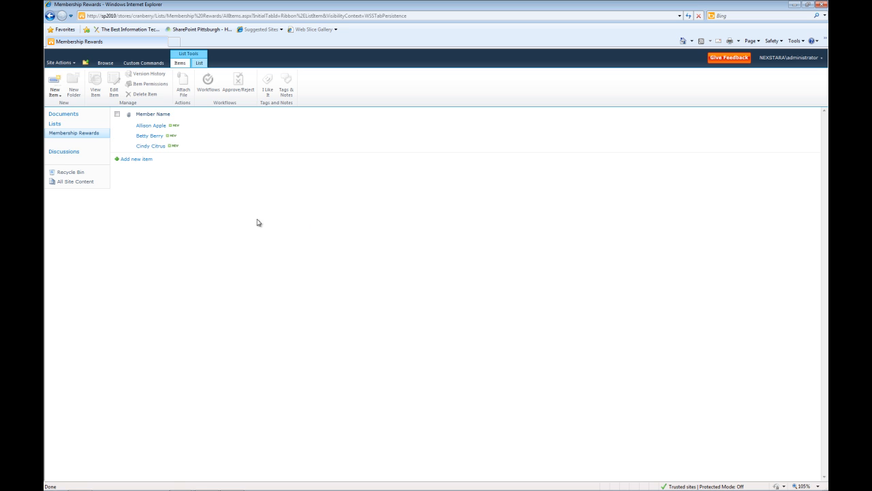
Modify the list's All Items view to display the Content Type, Membership Type and Rewards Points columns
left_click(199, 63)
left_click(205, 74)
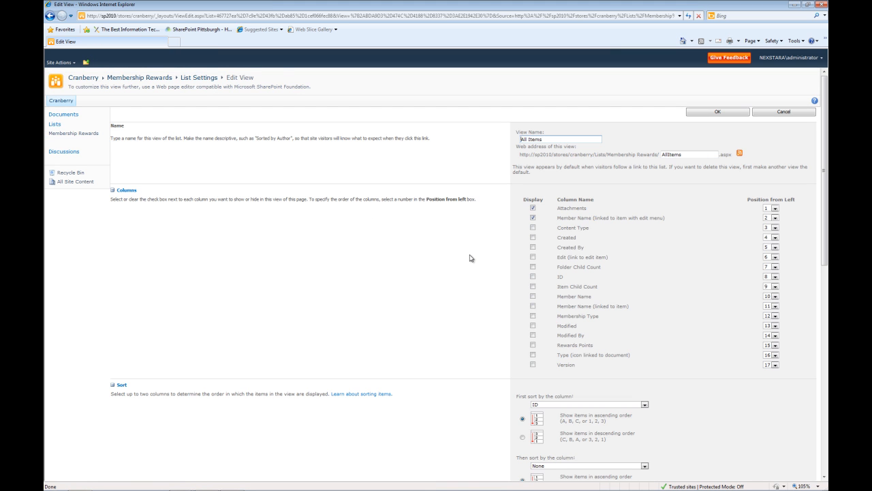
left_click(533, 228)
left_click(533, 345)
scroll(655, 412, "down", 5)
scroll(655, 413, "down", 5)
left_click(715, 450)
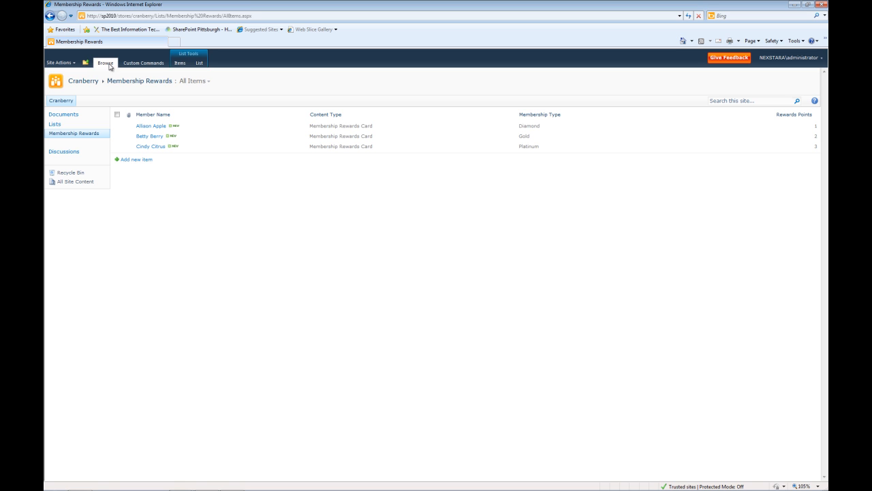
Go to the Mars store site and create a custom list named Membership Rewards there
left_click(86, 63)
left_click(114, 96)
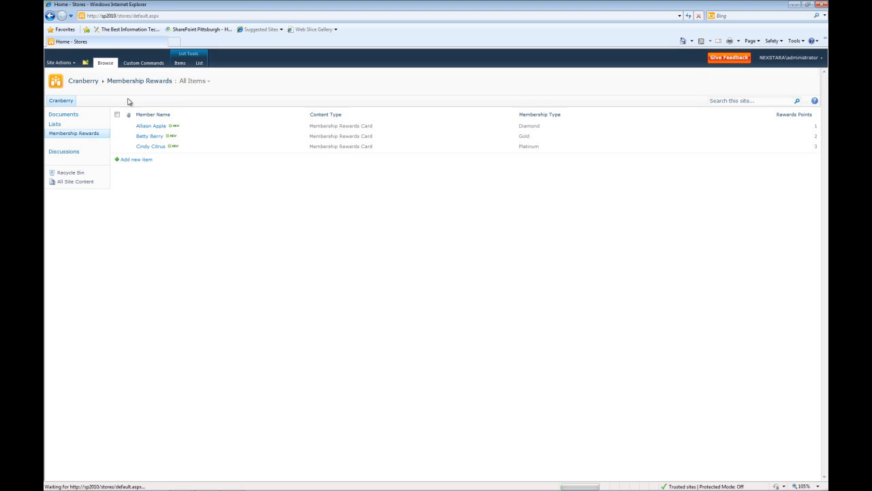
left_click(112, 103)
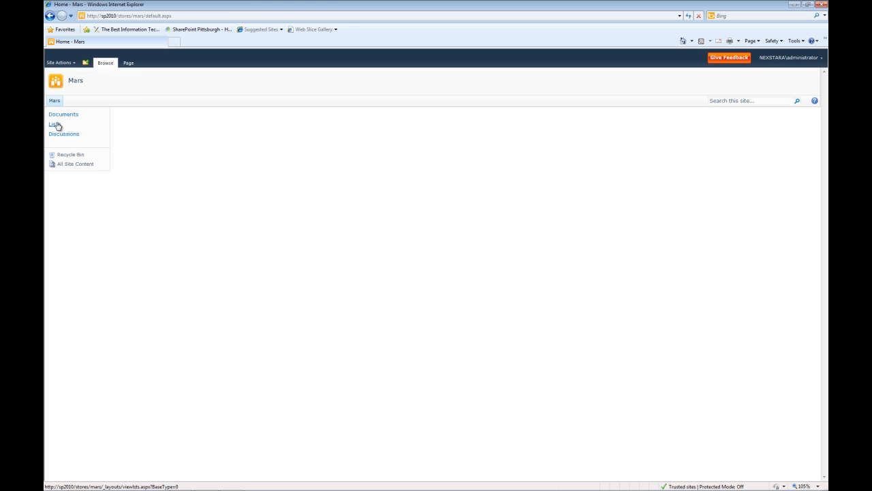
left_click(56, 125)
left_click(133, 117)
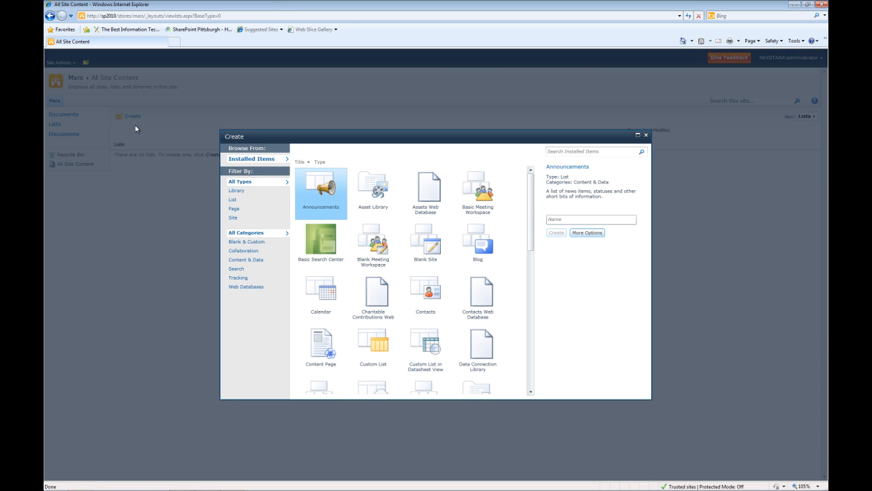
left_click(373, 349)
left_click(610, 229)
type("Membership Rewa")
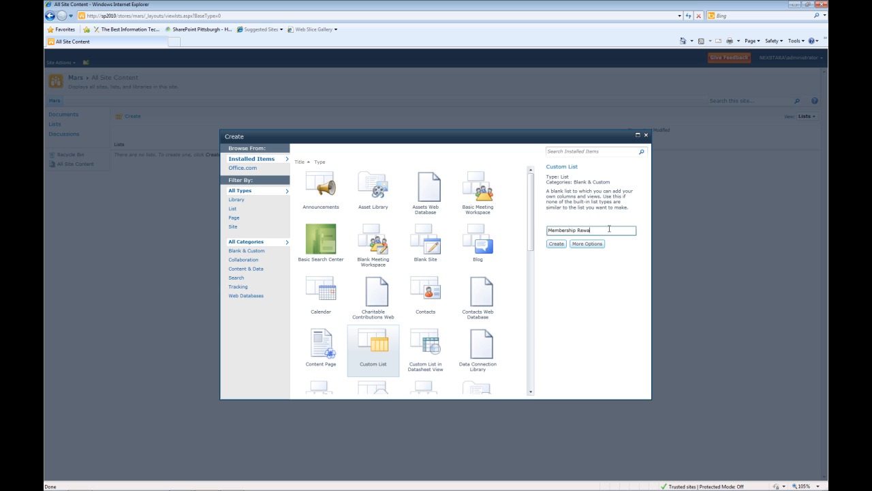
type("rds")
left_click(556, 243)
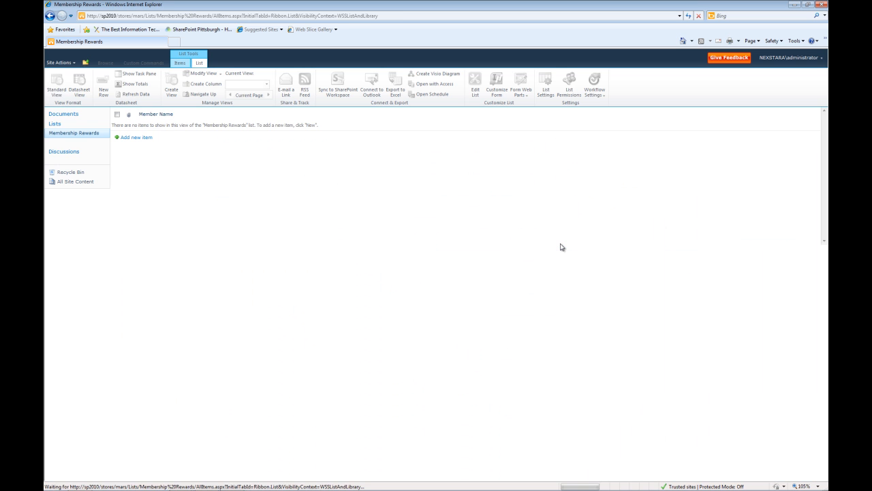
Allow management of content types in the advanced settings of the Mars Membership Rewards list
left_click(545, 85)
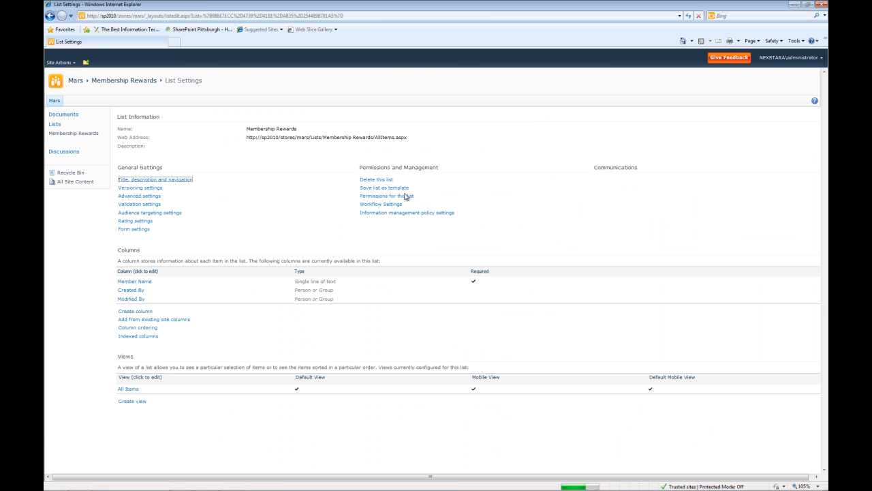
left_click(153, 197)
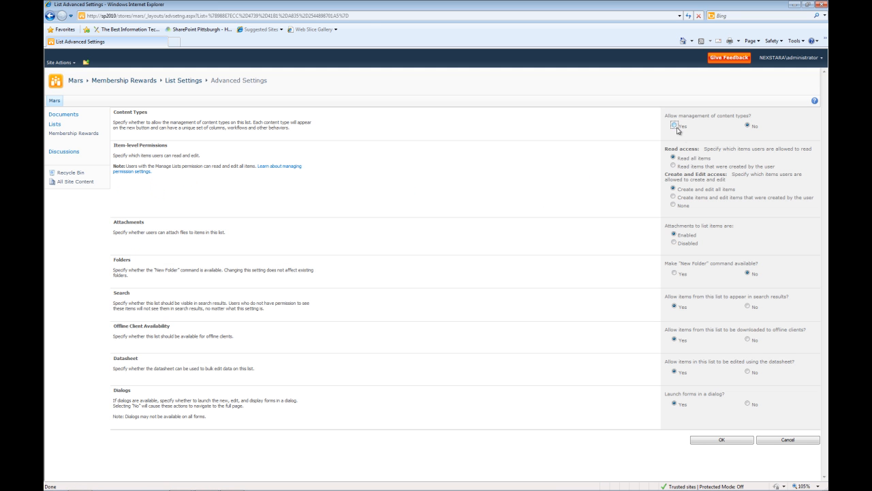
left_click(722, 440)
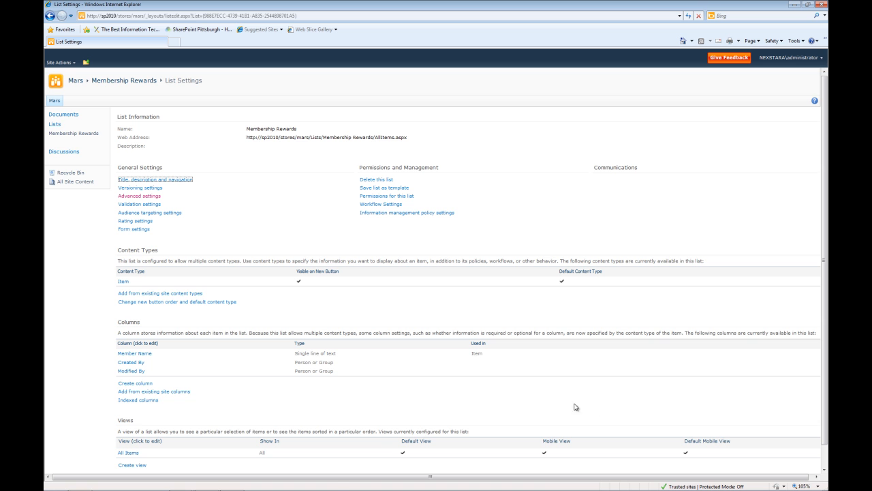
Add the Membership Rewards Card content type from the Custom Content Types group to the Mars Membership Rewards list
left_click(183, 295)
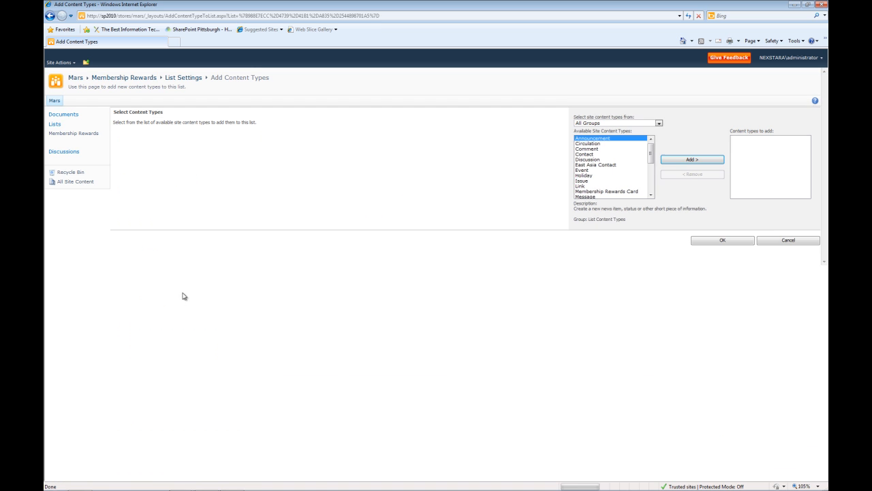
left_click(637, 124)
left_click(630, 139)
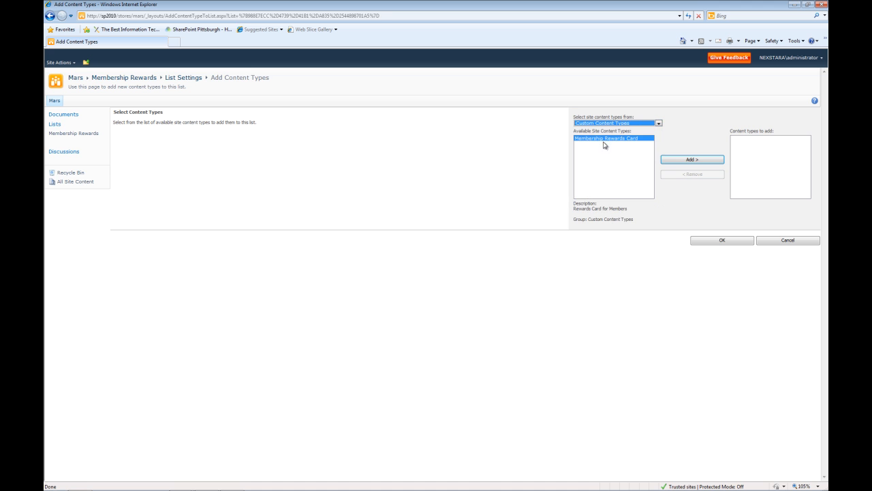
left_click(677, 159)
left_click(723, 241)
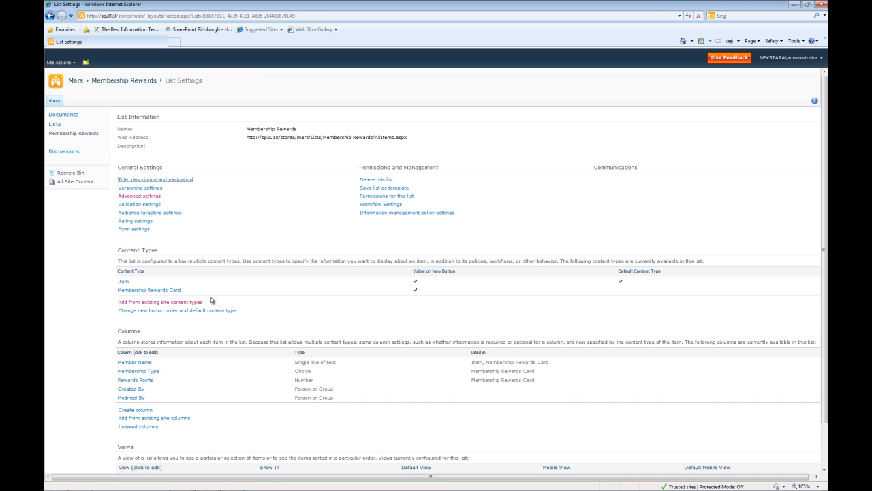
Delete the default Item content type from the Mars Membership Rewards list
left_click(126, 282)
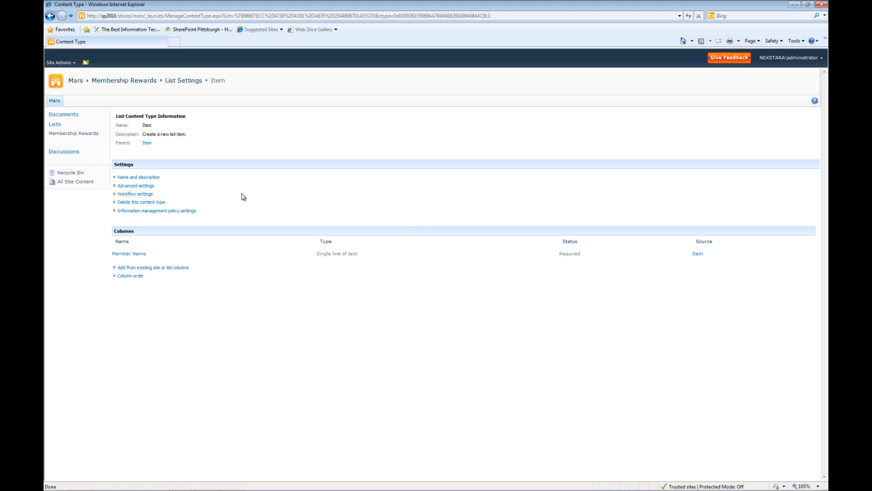
left_click(143, 202)
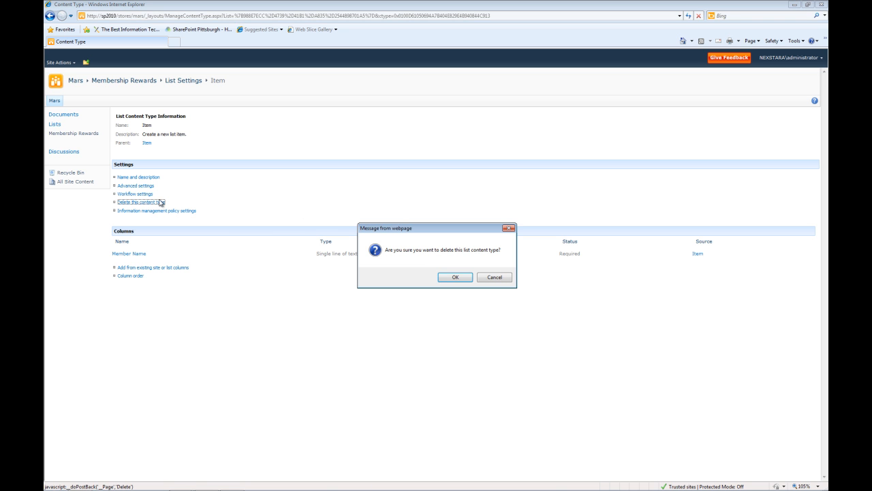
left_click(448, 277)
Add an item to the Mars Membership Rewards list with the member's name, membership type Gold and 5 rewards points
left_click(72, 134)
left_click(137, 138)
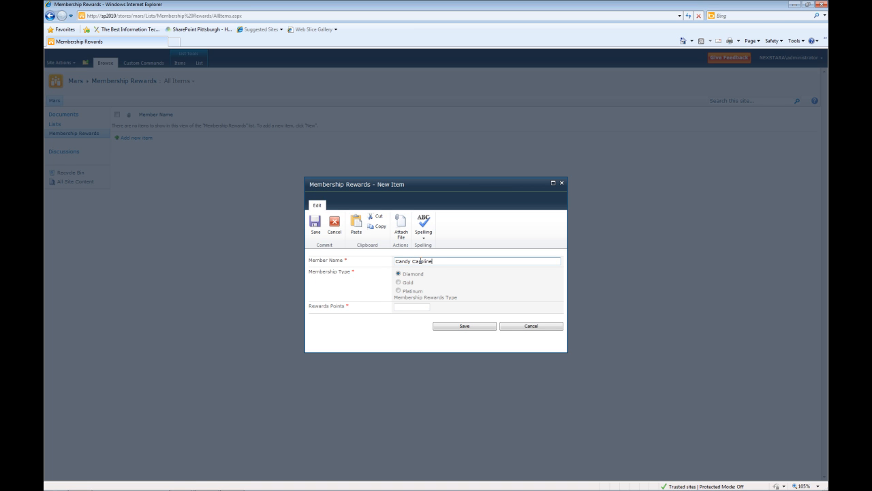
left_click(399, 282)
type("5")
left_click(463, 326)
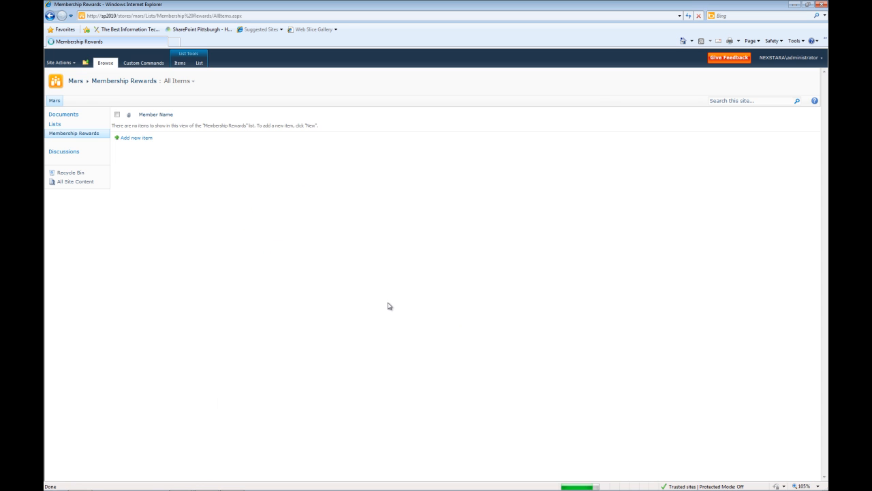
Add a second item to the list with another member's name, membership type Platinum and 6 rewards points
left_click(136, 139)
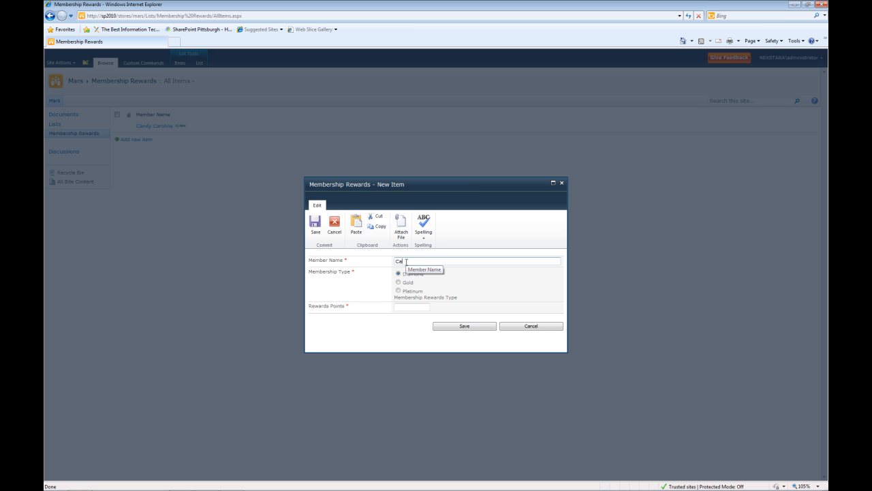
left_click(398, 290)
left_click(411, 306)
type("6")
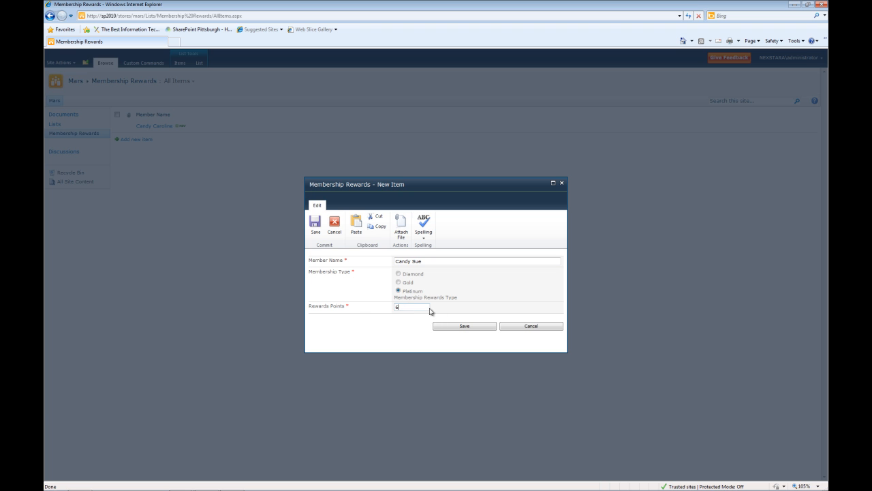
left_click(467, 326)
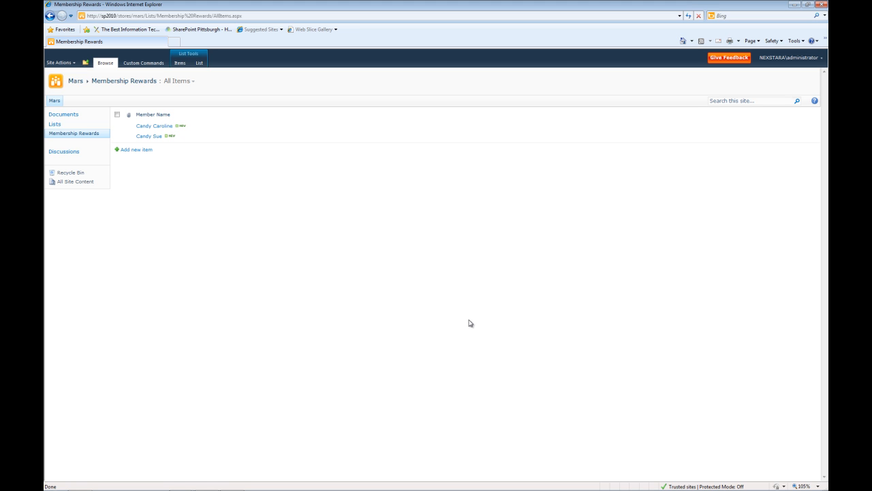
Go up to the Stores site and add a Content Query web part from Content Rollup to the home page's Left zone
left_click(85, 62)
left_click(108, 96)
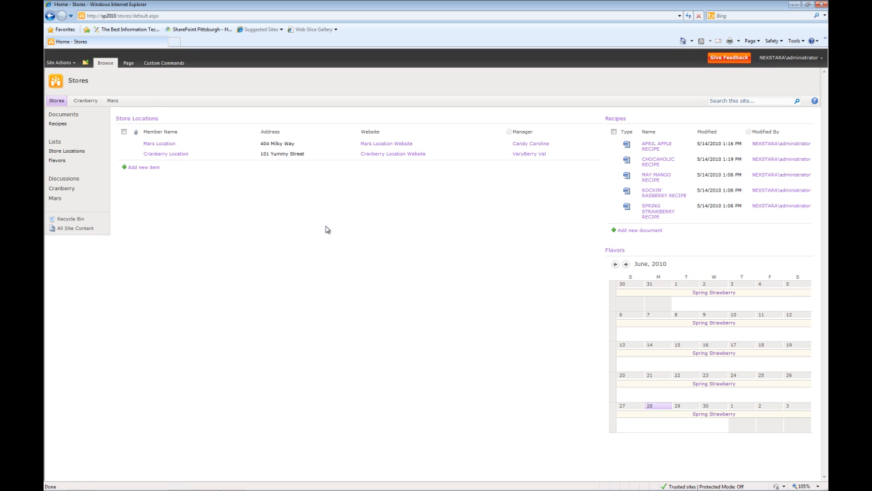
left_click(128, 63)
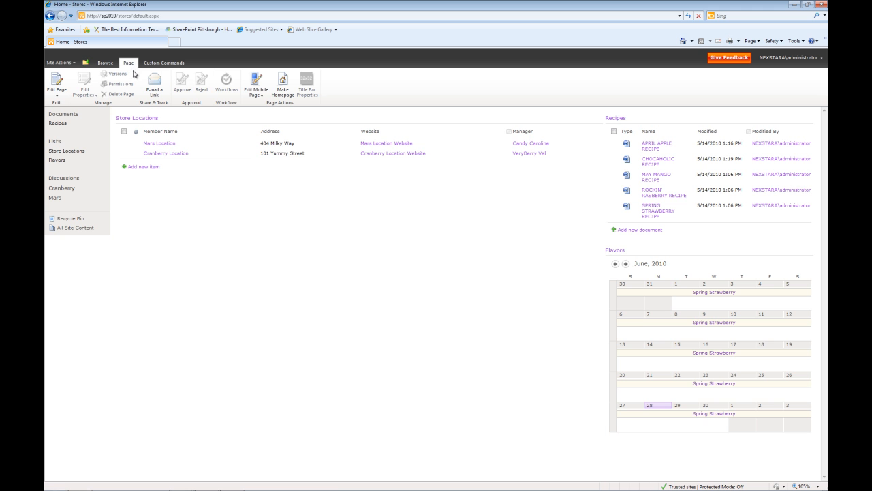
left_click(59, 93)
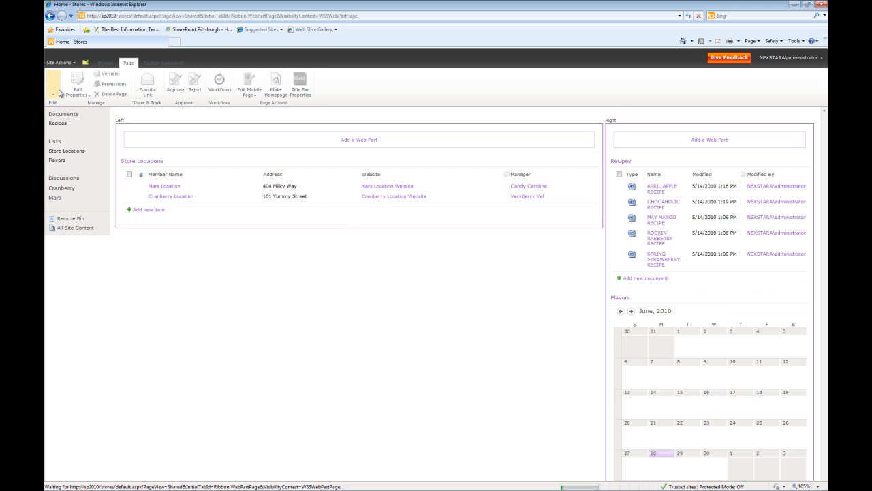
left_click(358, 140)
left_click(80, 133)
left_click(151, 124)
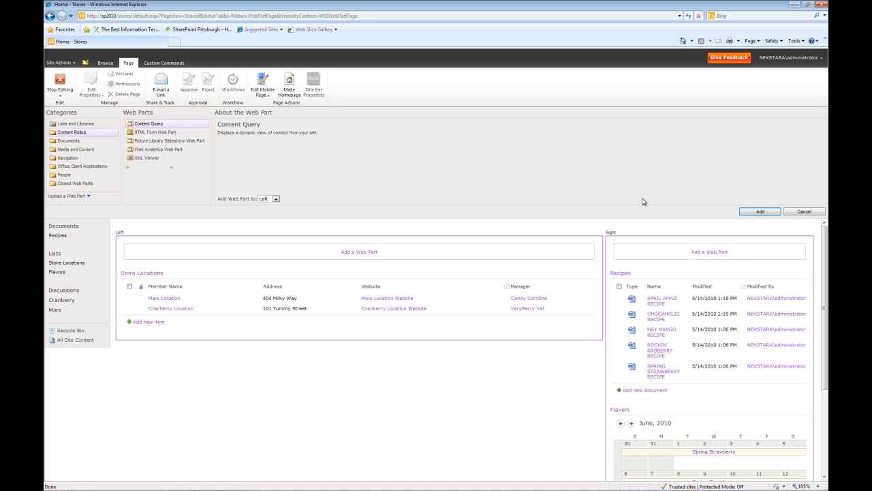
left_click(760, 212)
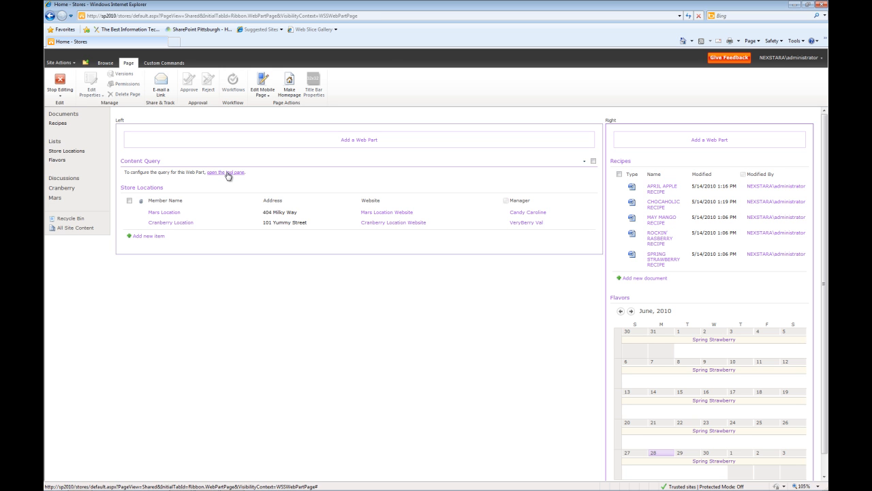
Set the Content Query web part's source to the top-level Home site and all its subsites
left_click(227, 172)
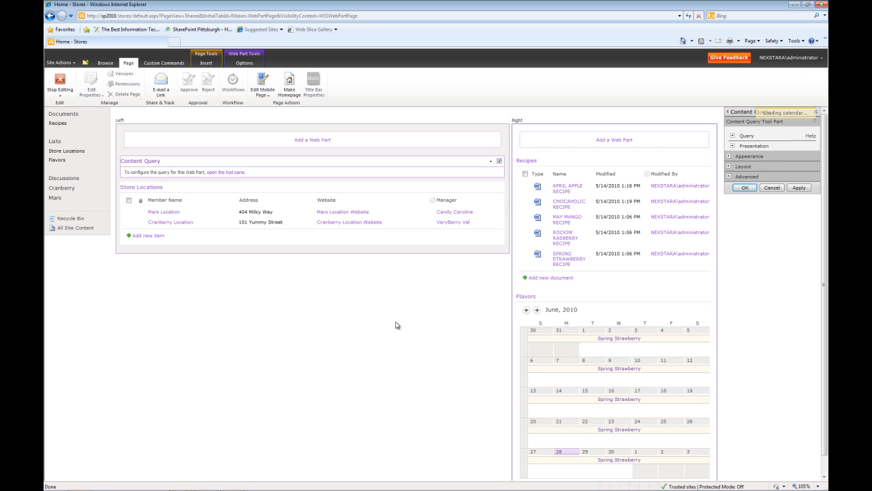
left_click(734, 136)
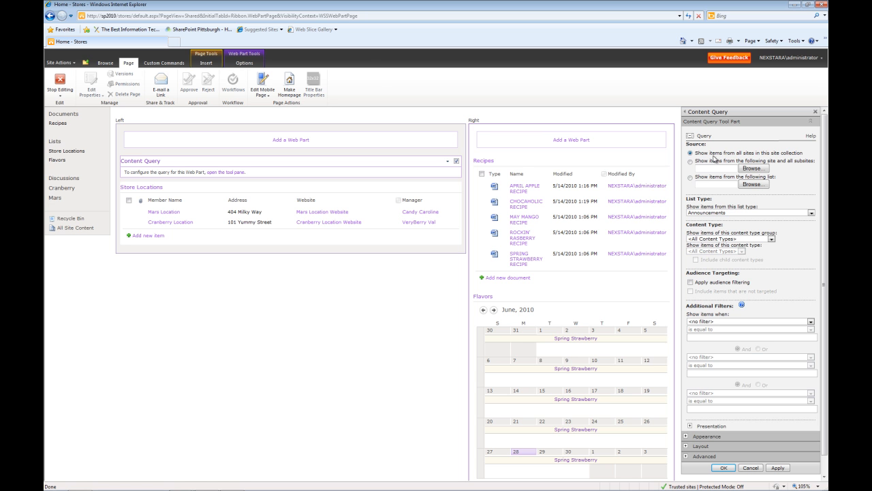
left_click(691, 162)
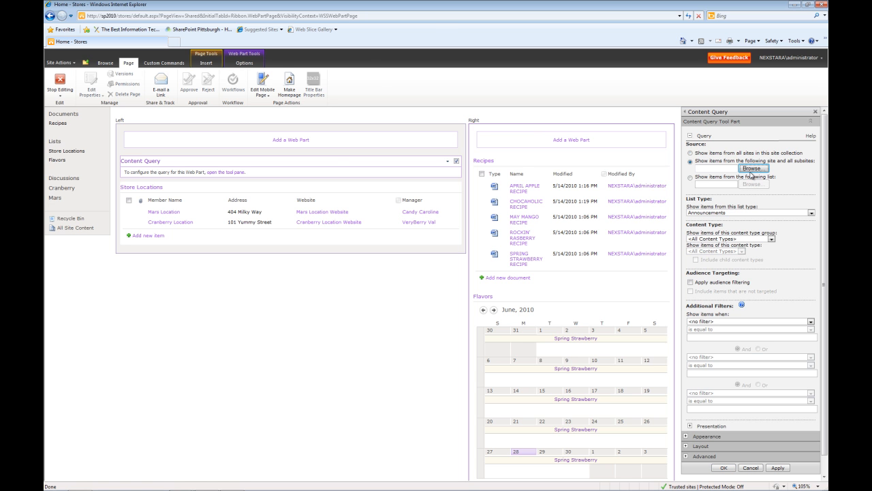
left_click(752, 169)
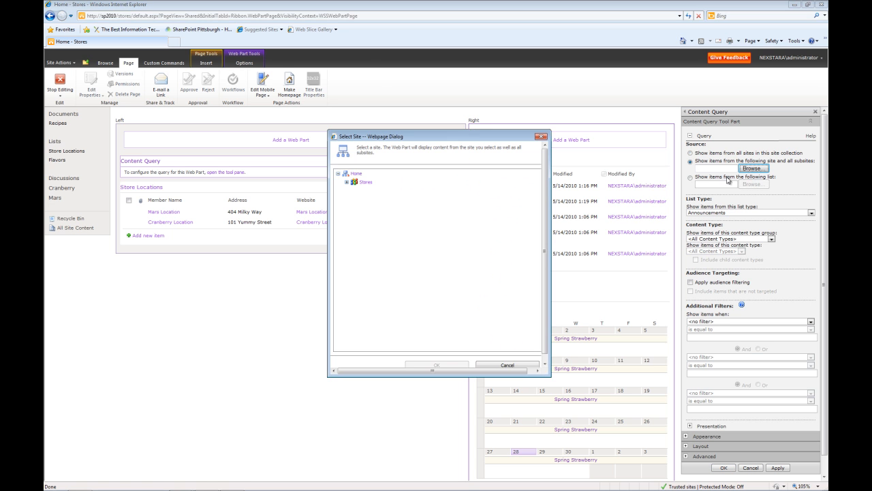
left_click(358, 182)
left_click(355, 174)
left_click(437, 365)
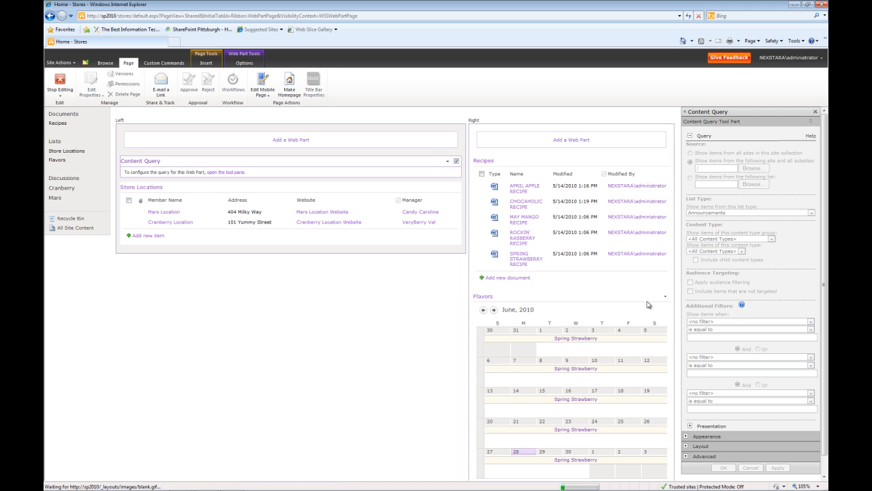
Limit the query to the Custom List type and the Custom Content Types group's Membership Rewards Card, and save the web part settings
left_click(750, 213)
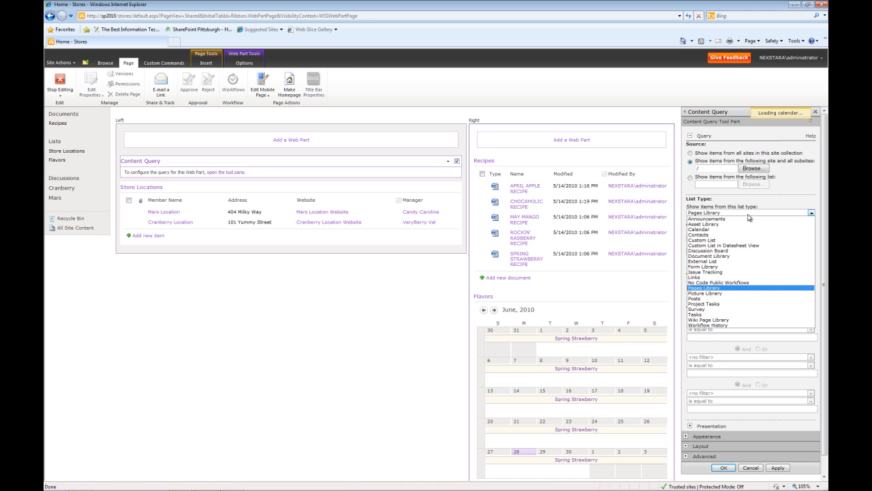
left_click(743, 240)
left_click(741, 240)
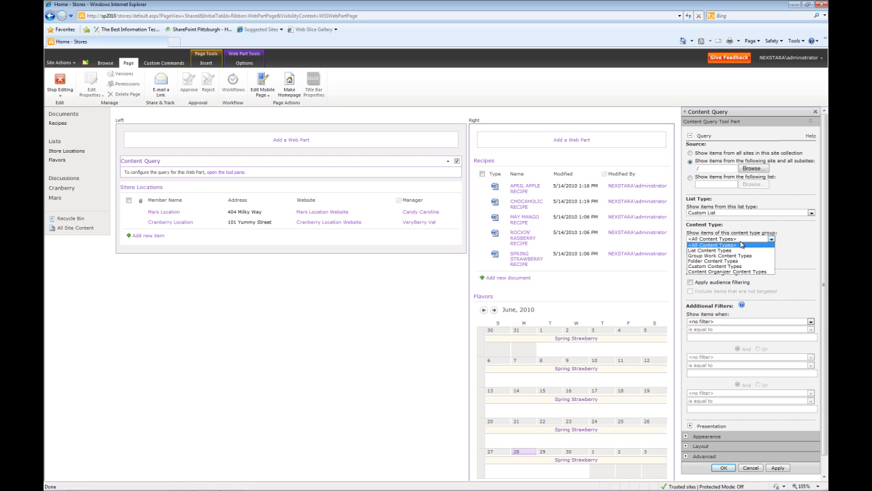
left_click(746, 266)
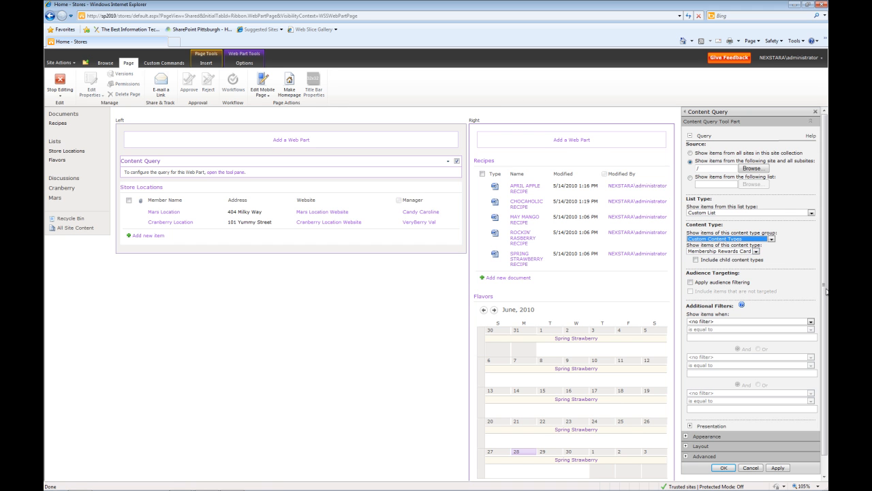
scroll(826, 291, "down", 1)
left_click(729, 450)
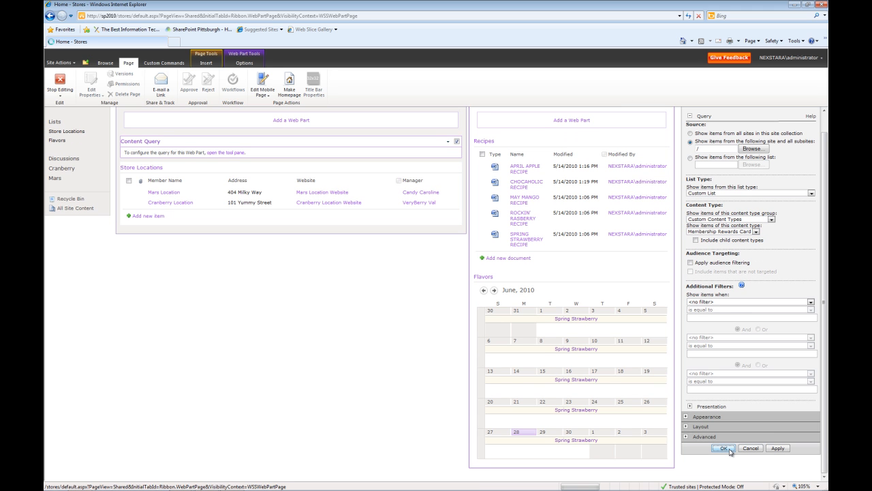